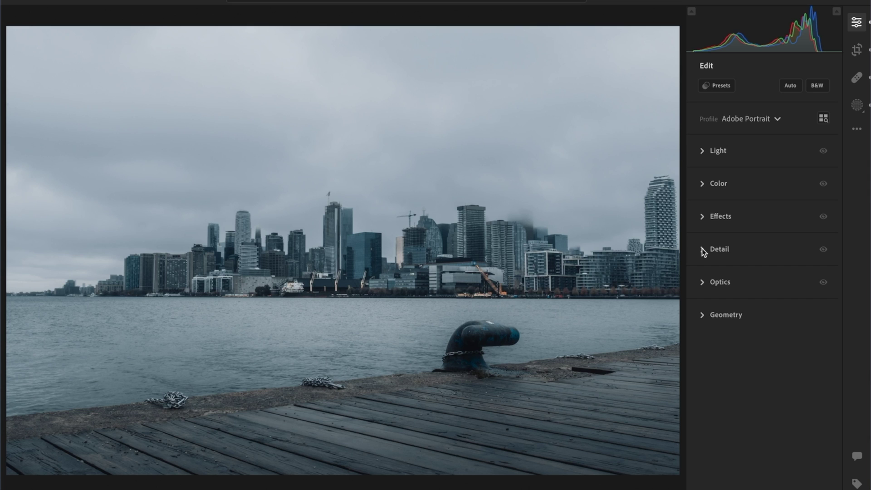
Apply the Auto Upright geometry correction to the harbour skyline photo
click(722, 315)
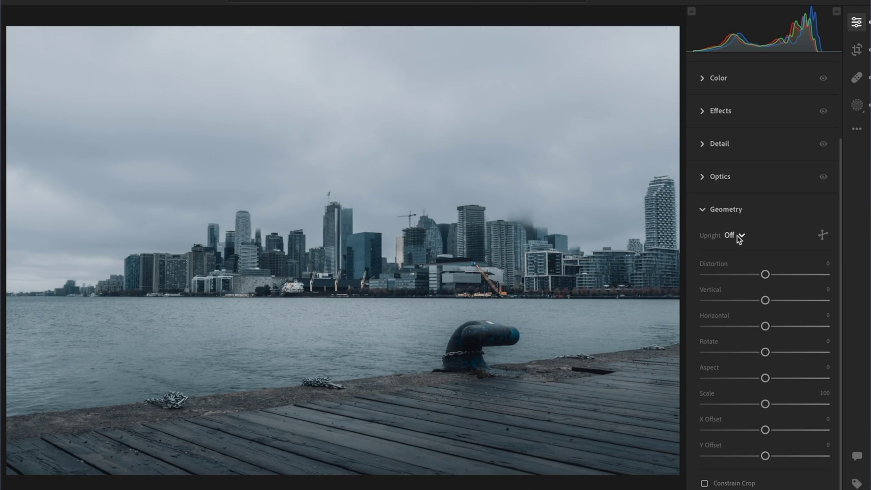
click(736, 236)
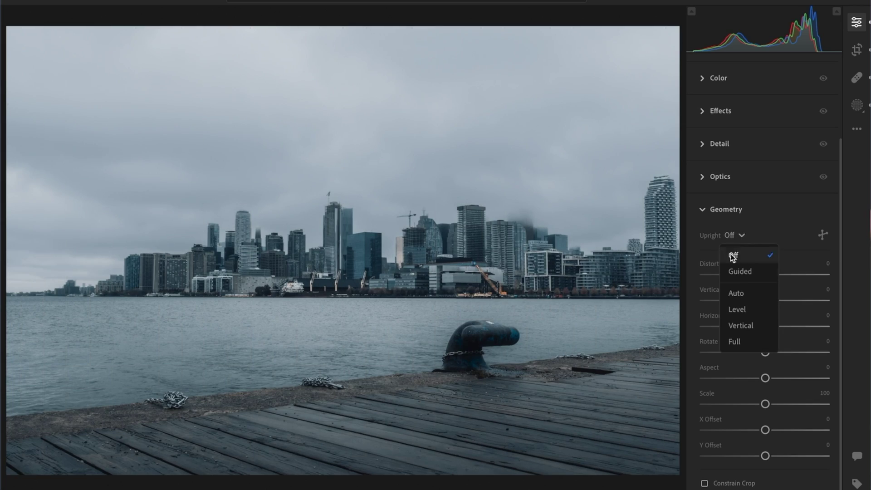
click(747, 292)
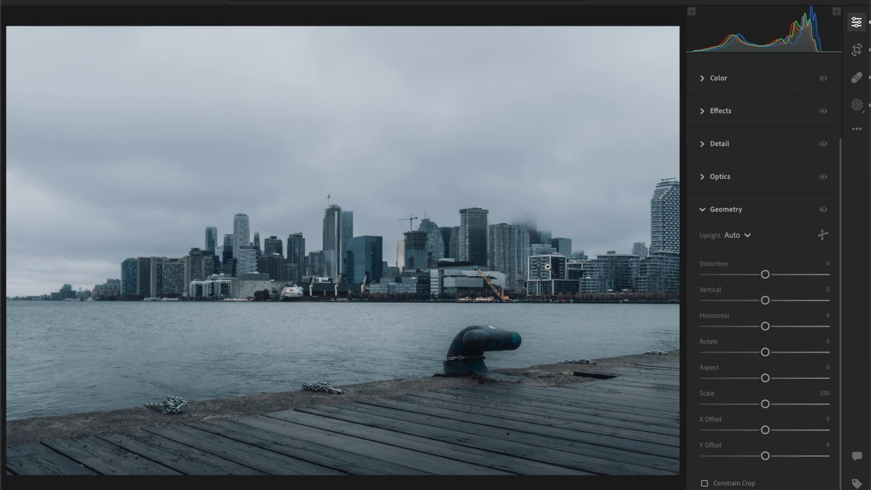
Set the crop's straighten angle to -0.27 and compare the photo with the Geometry adjustments off and on
key(c)
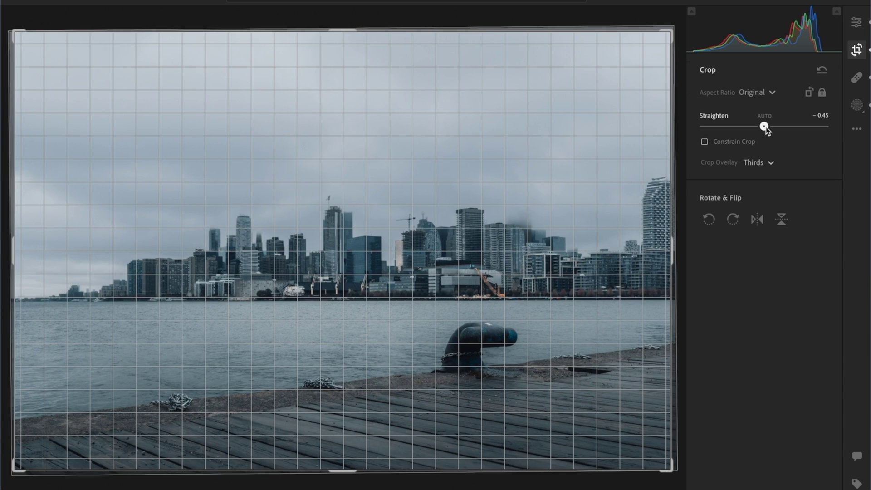
drag(766, 126, 766, 127)
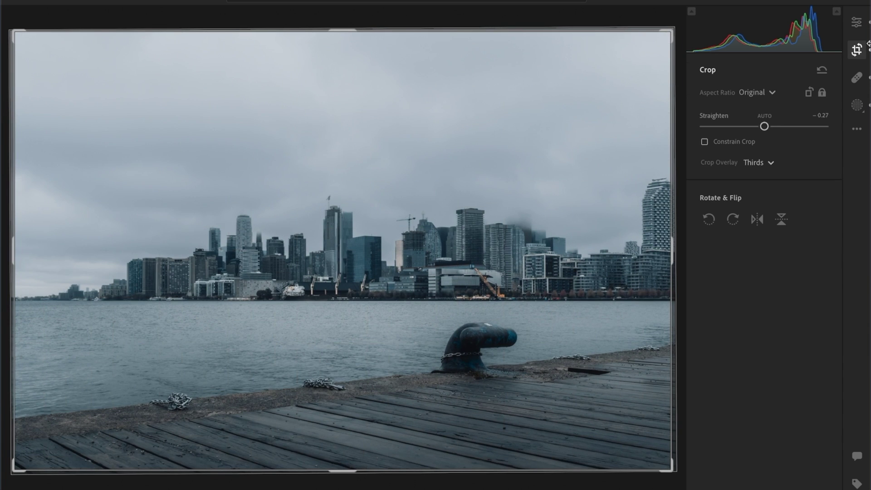
key(e)
click(824, 244)
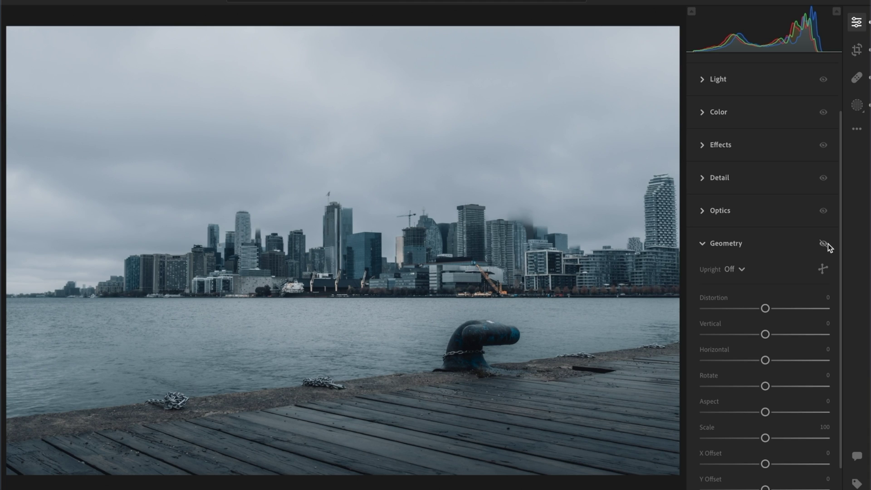
click(827, 244)
Try the Level, Vertical and Full Upright corrections on the skyline photo
click(734, 270)
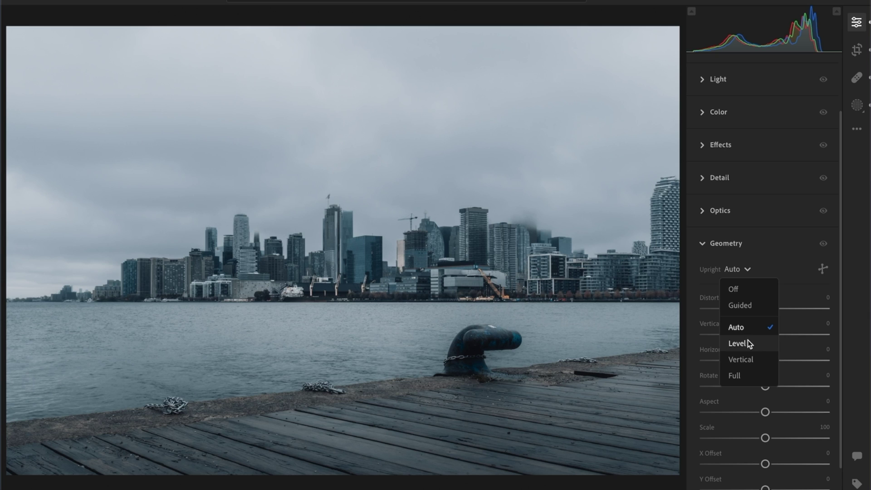
click(739, 286)
click(735, 270)
click(737, 343)
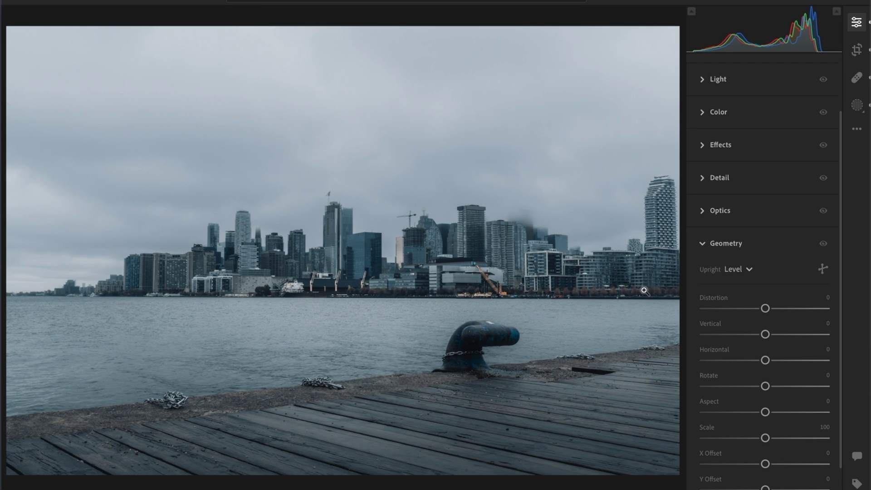
click(747, 270)
click(754, 275)
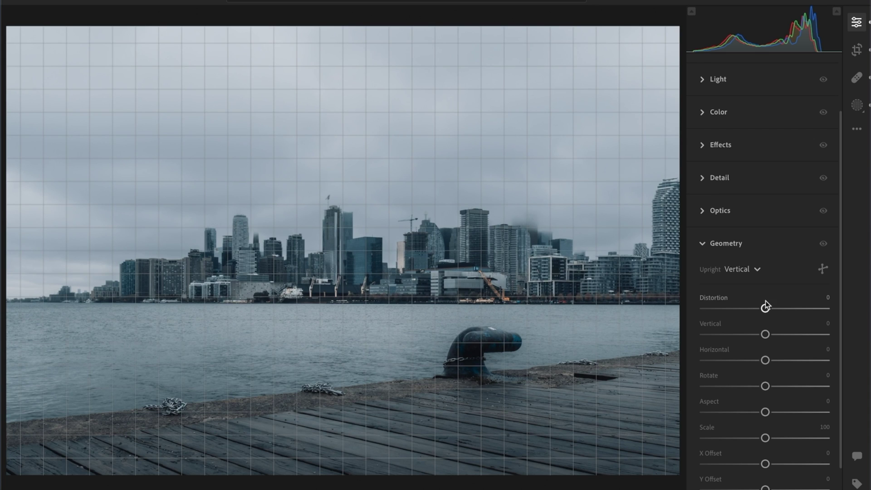
click(756, 271)
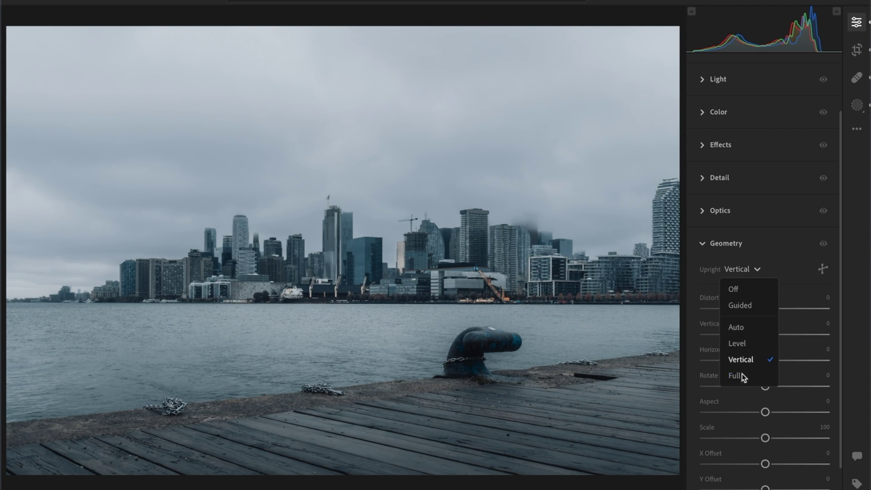
click(742, 376)
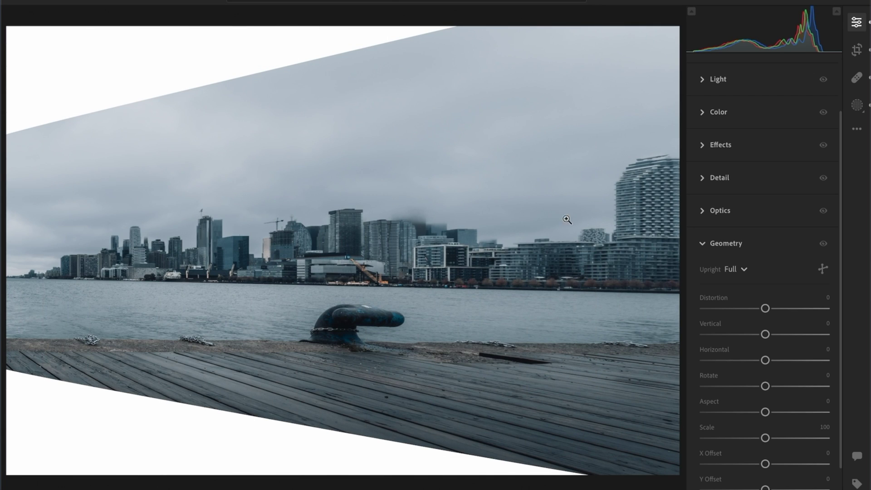
Set Upright back to Auto and compare the photo with the Geometry adjustments off and on
click(740, 272)
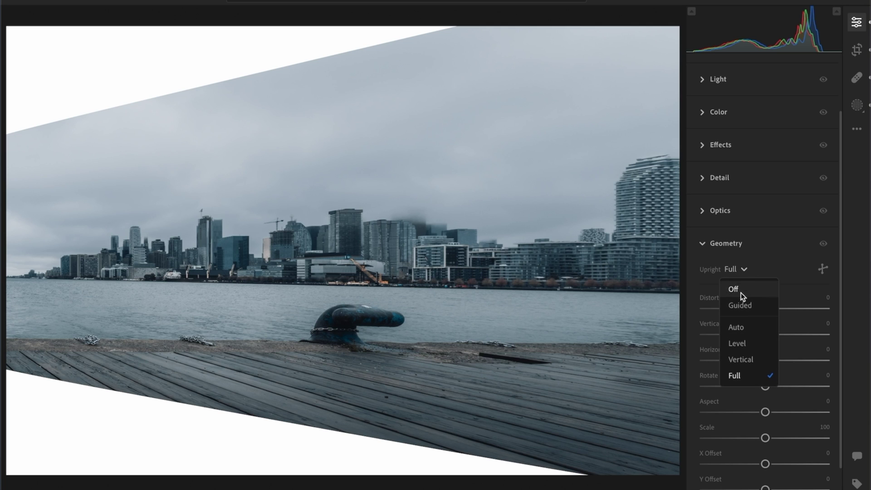
click(748, 326)
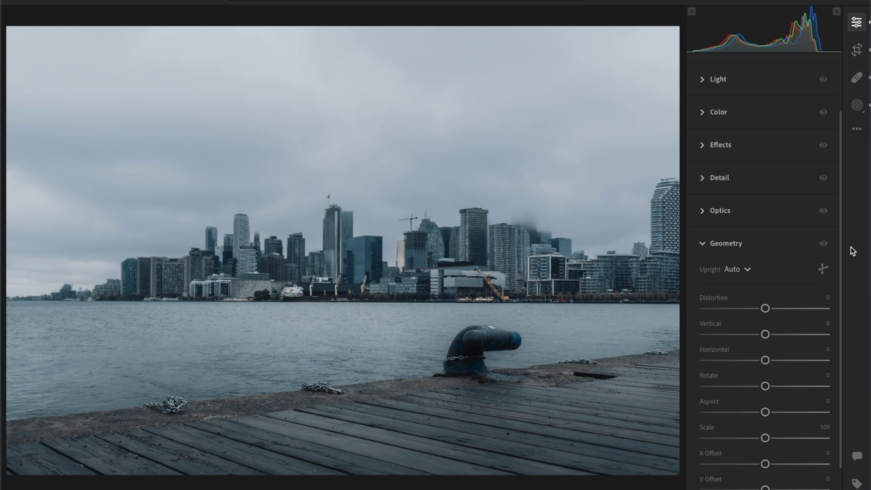
click(826, 245)
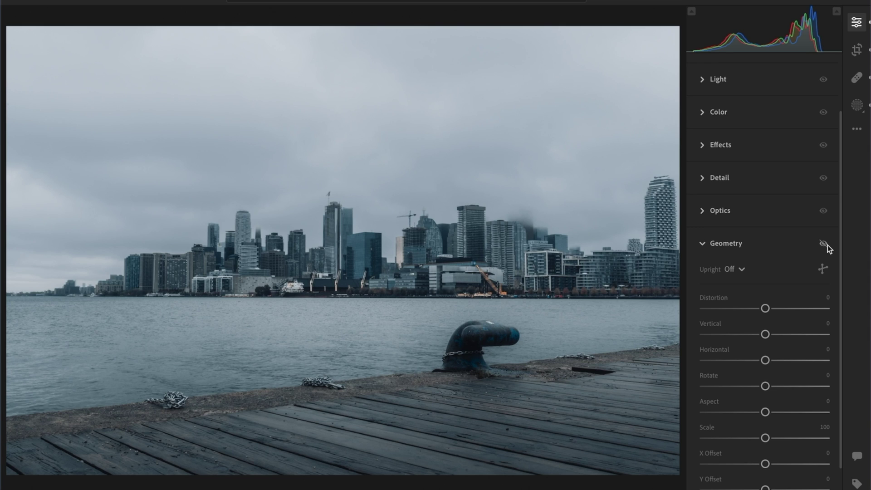
click(824, 244)
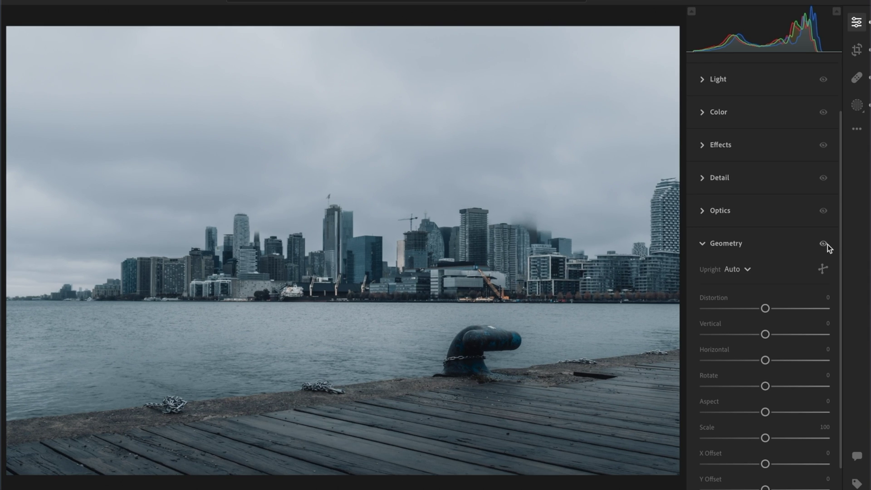
drag(761, 386, 761, 386)
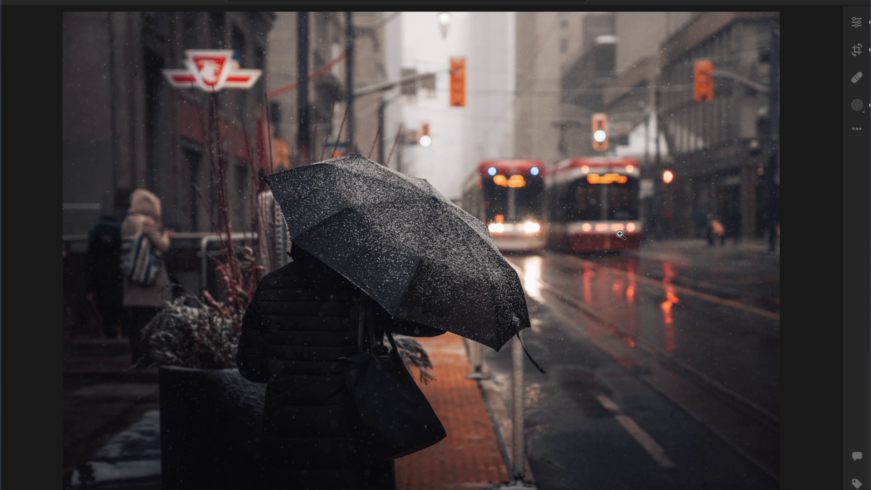
Open the umbrella street photo's edit settings and activate targeted adjustment for the Color Mixer
click(856, 23)
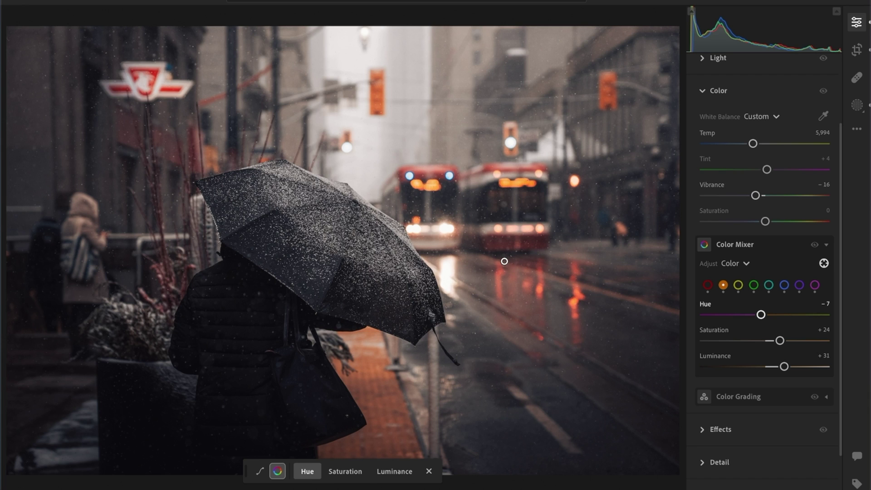
click(825, 263)
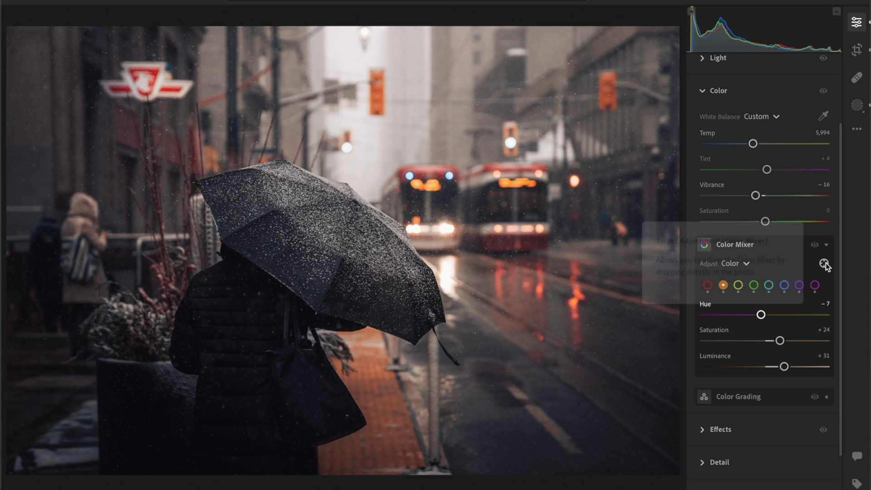
click(825, 263)
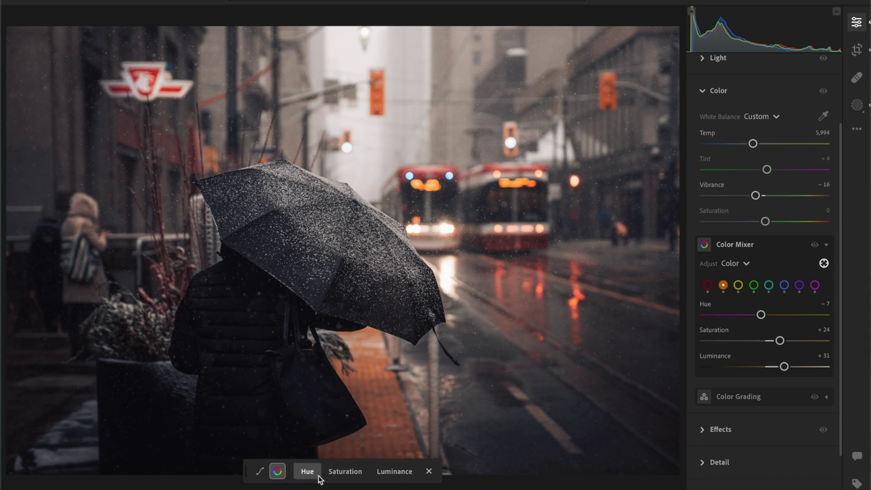
Try shifting the orange pavement's hue with targeted adjustment, and undo the shift
click(345, 473)
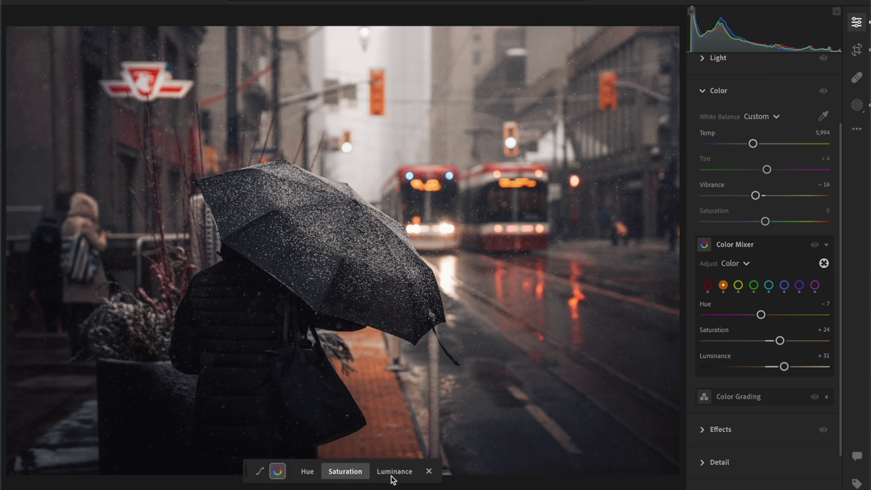
click(308, 473)
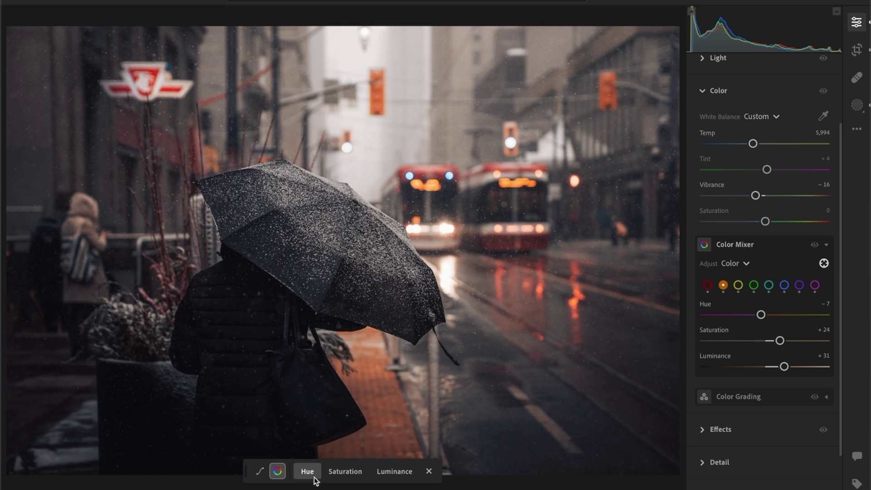
click(374, 395)
mouse_move(374, 395)
mouse_down()
mouse_move(360, 395)
mouse_move(375, 396)
mouse_up()
key(ctrl+z)
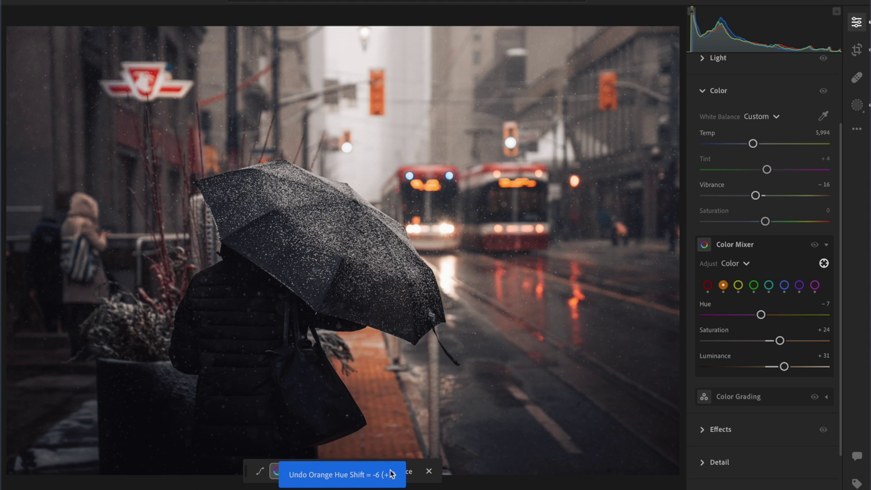
Try lowering the orange pavement's saturation to -70 with targeted adjustment, and undo the change
click(347, 472)
drag(399, 422, 358, 421)
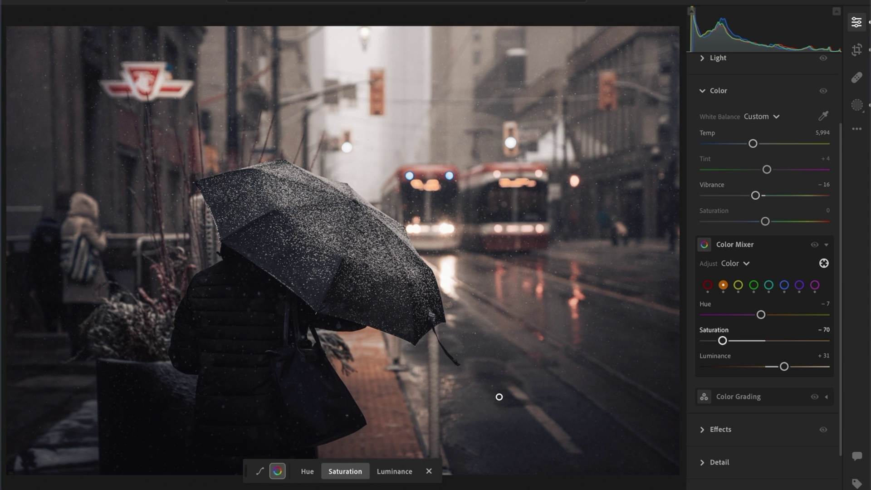
key(ctrl+z)
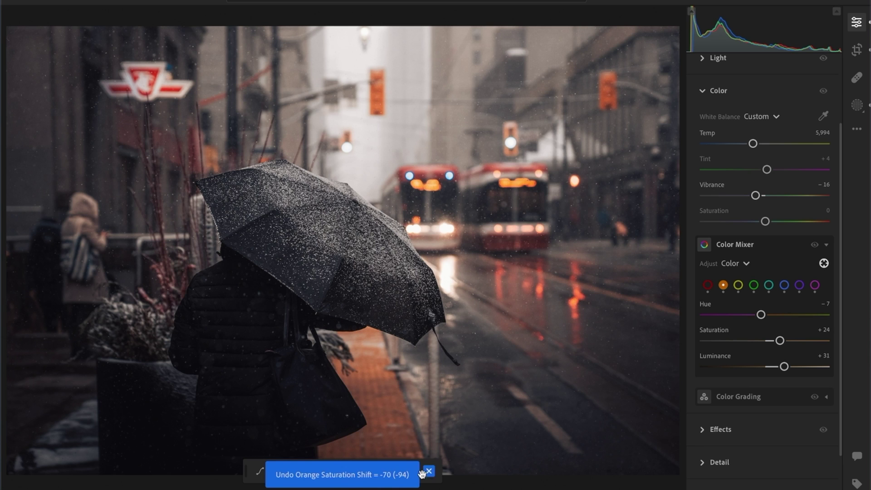
Try raising the orange pavement's luminance to +44 with targeted adjustment
click(398, 475)
drag(332, 416, 400, 422)
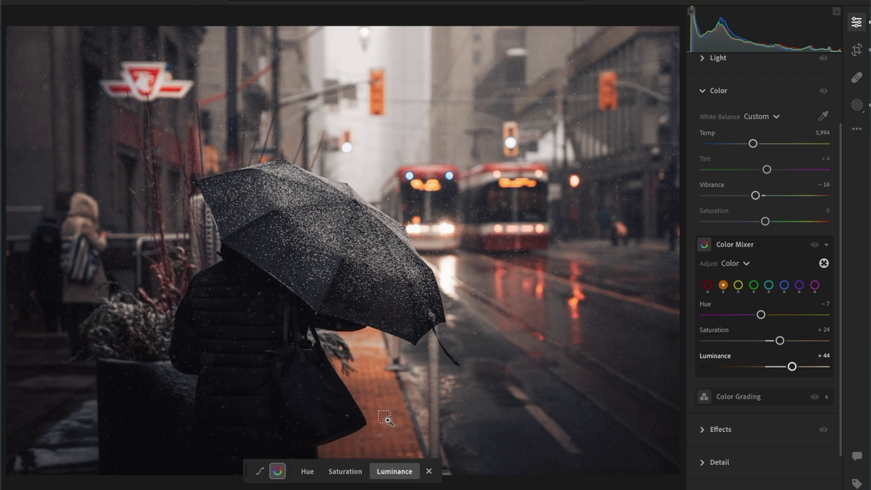
click(825, 265)
click(825, 265)
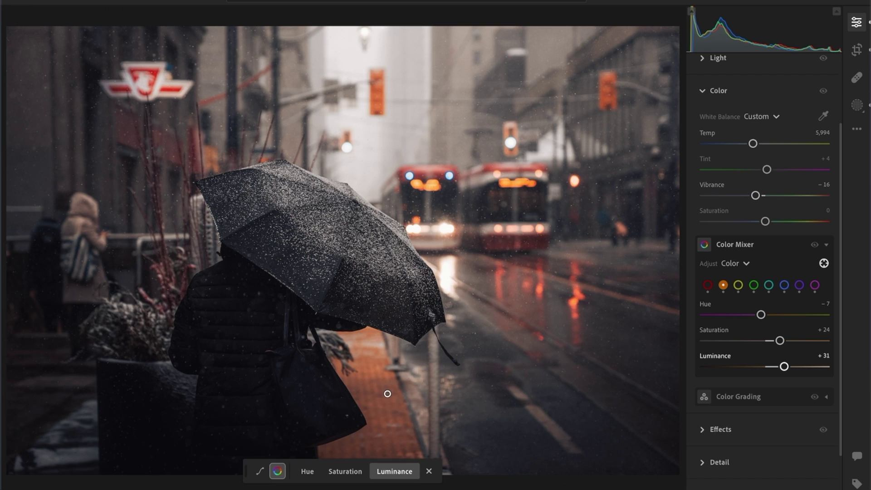
Try setting the Yellow hue in the Color Mixer to -11, and undo the change
click(738, 285)
drag(739, 314, 758, 321)
key(ctrl+z)
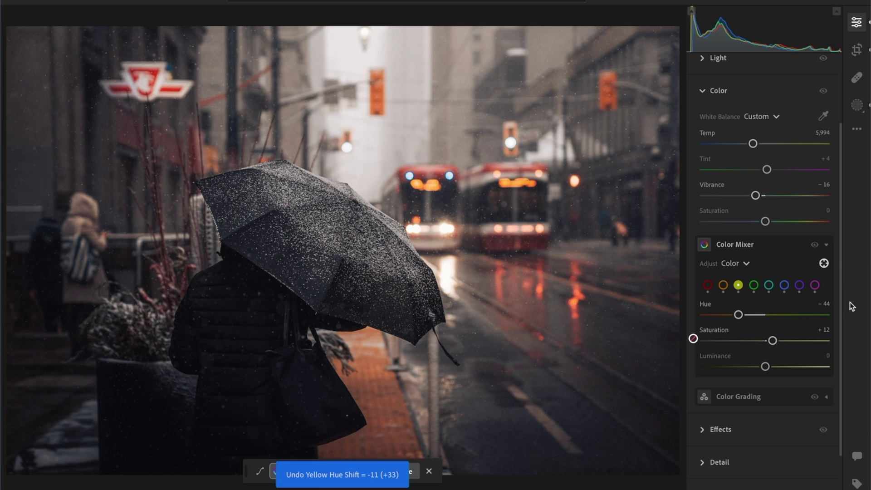
Lower the orange pavement's luminance to -8 with targeted adjustment
click(824, 264)
drag(422, 394, 369, 393)
click(830, 322)
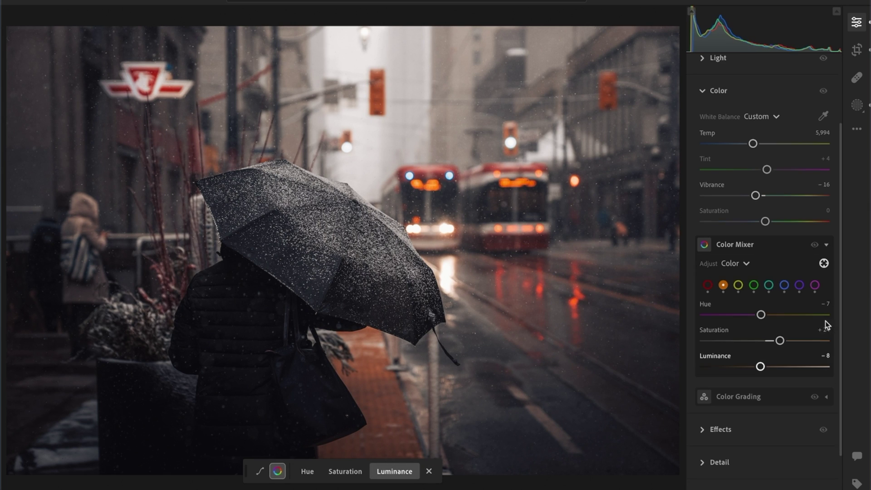
Switch the Color Mixer to Hue and shift the pavement's Orange hue to -8 and Yellow hue to -45 with targeted adjustment
click(738, 285)
scroll(759, 253, down, 2)
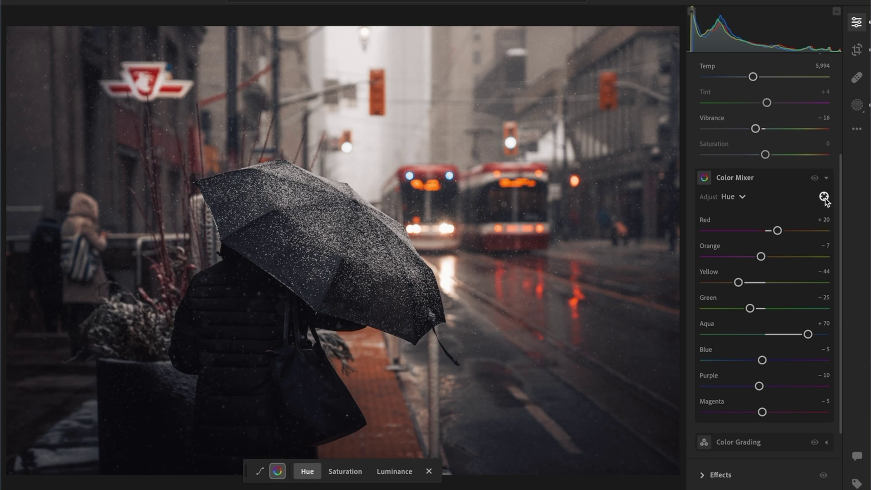
mouse_move(395, 387)
mouse_down()
mouse_move(356, 389)
mouse_move(399, 389)
mouse_move(365, 389)
mouse_move(389, 389)
mouse_move(366, 389)
mouse_move(382, 389)
mouse_up()
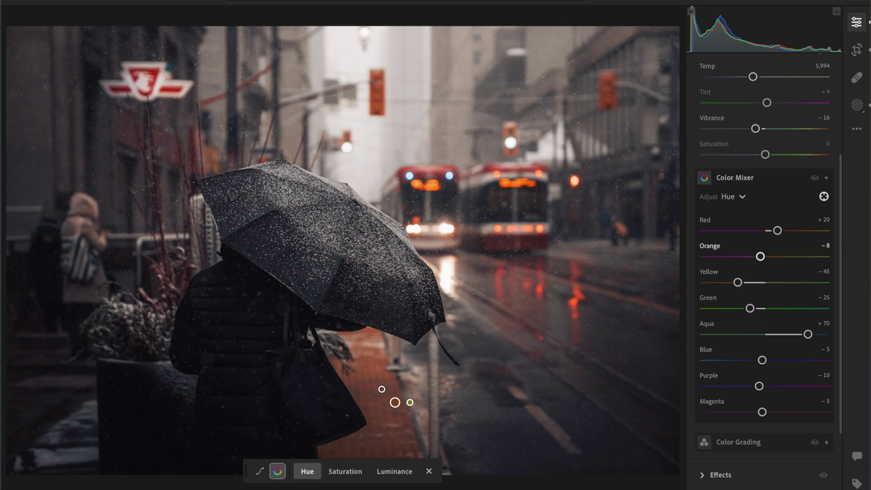
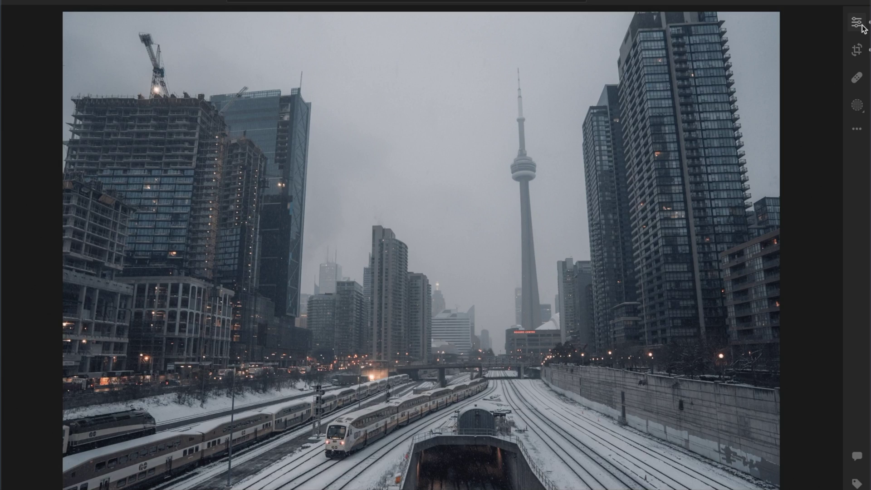
Try rotating the snowy rail yard photo in the crop to a straighten angle of -1.34
click(856, 51)
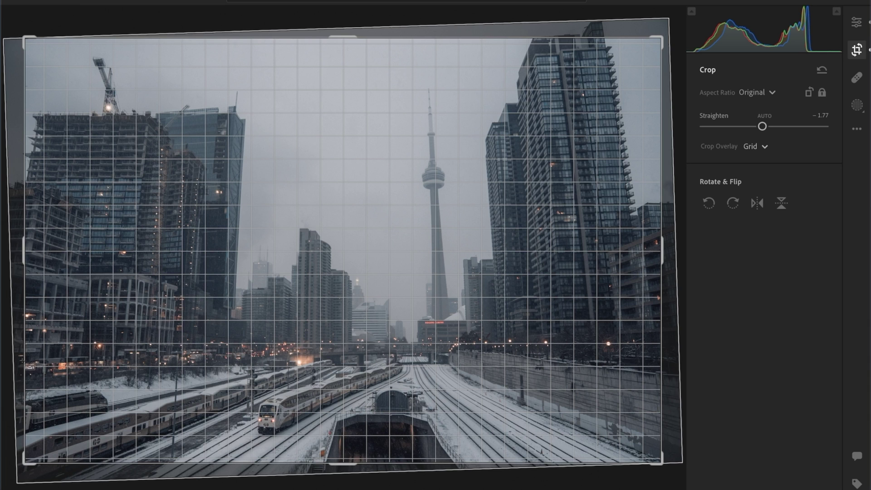
drag(5, 361, 686, 355)
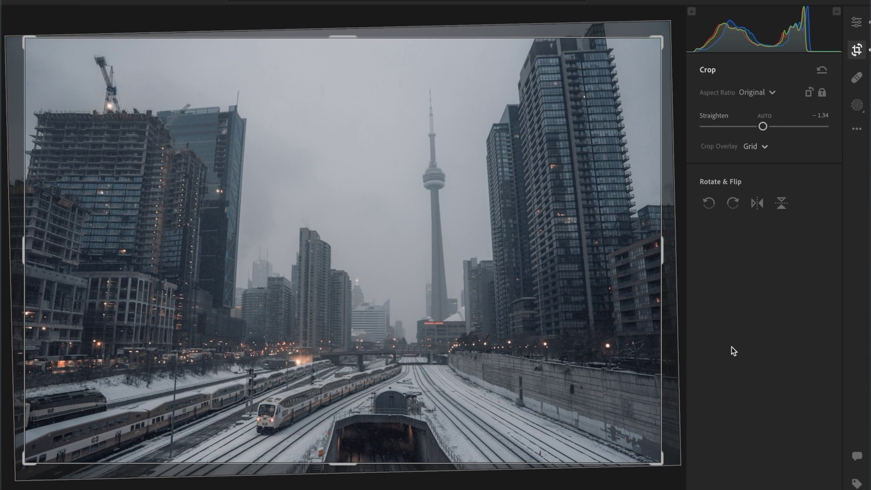
key(e)
Reset the rail yard photo's straighten angle to 0 and reopen its crop
click(857, 49)
key(Return)
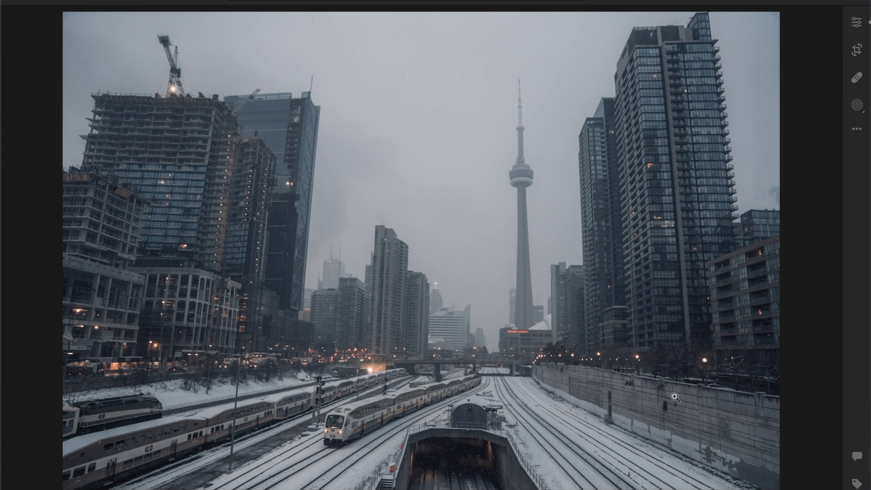
click(858, 49)
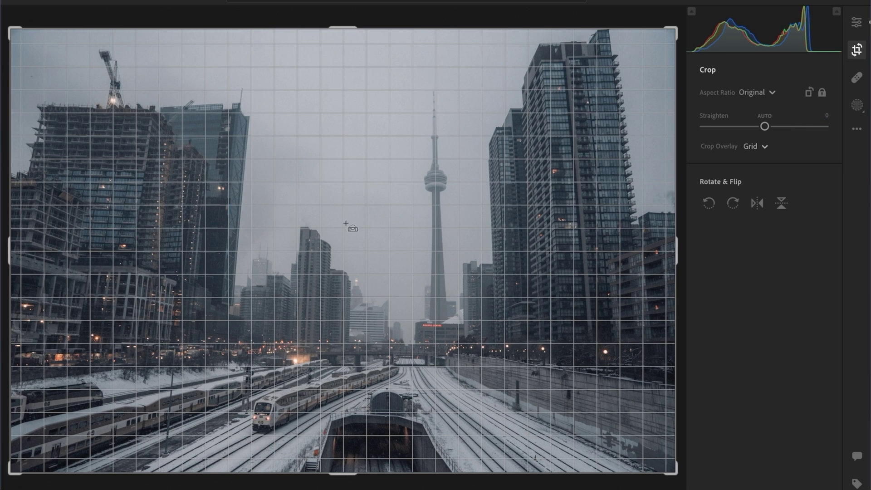
Set the crop overlay to Thirds, straighten the rail yard photo along the horizontal to -0.11, and apply the crop
click(767, 150)
click(773, 185)
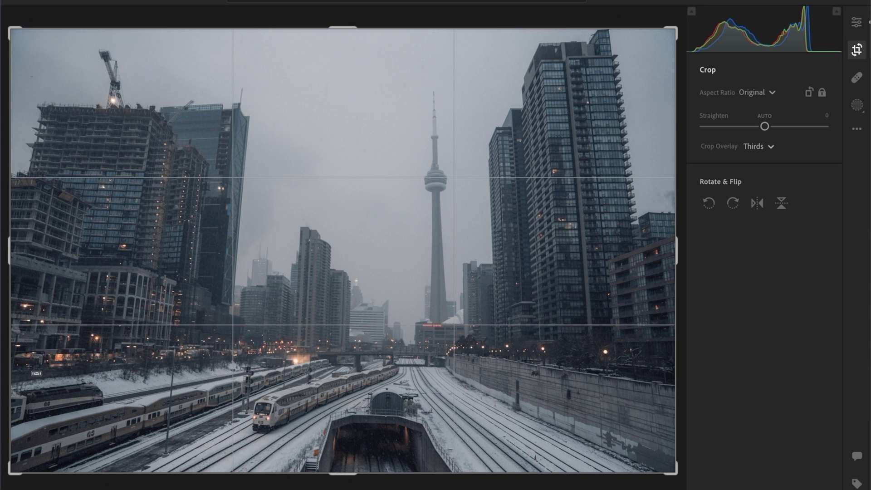
drag(4, 356, 686, 359)
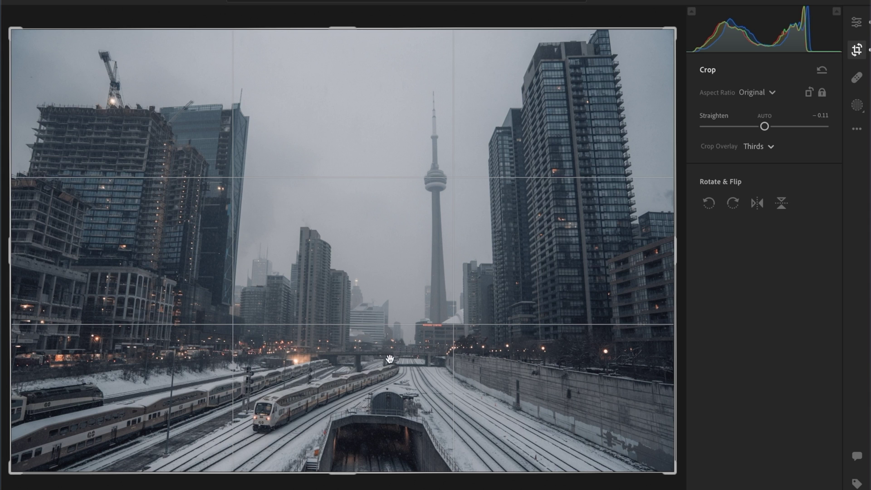
key(Return)
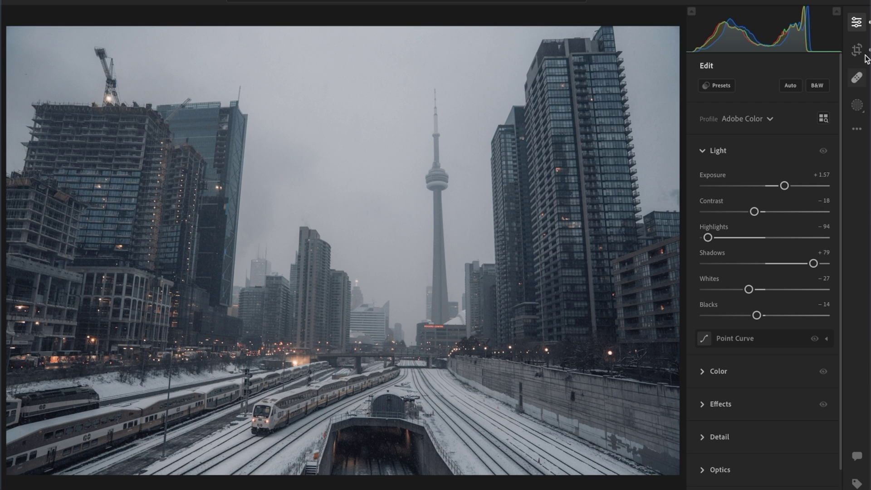
Apply the Auto Upright correction to the rail yard photo's geometry
click(857, 22)
click(857, 22)
click(705, 150)
click(701, 315)
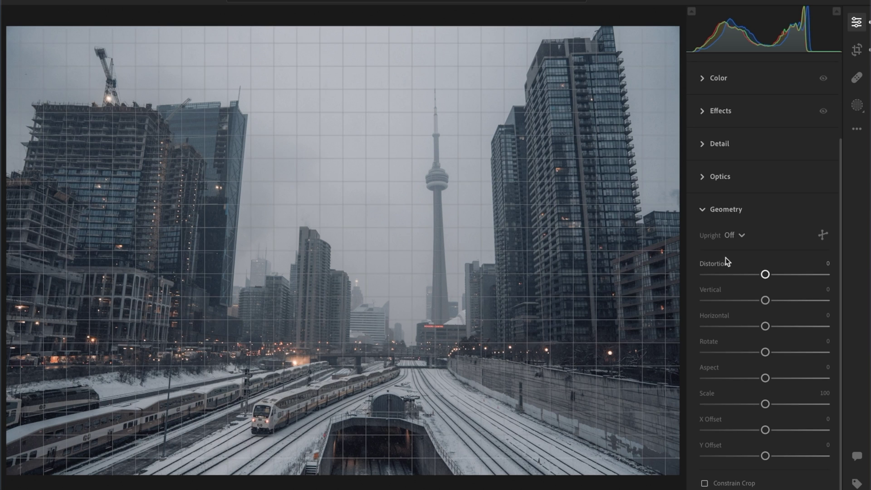
click(730, 235)
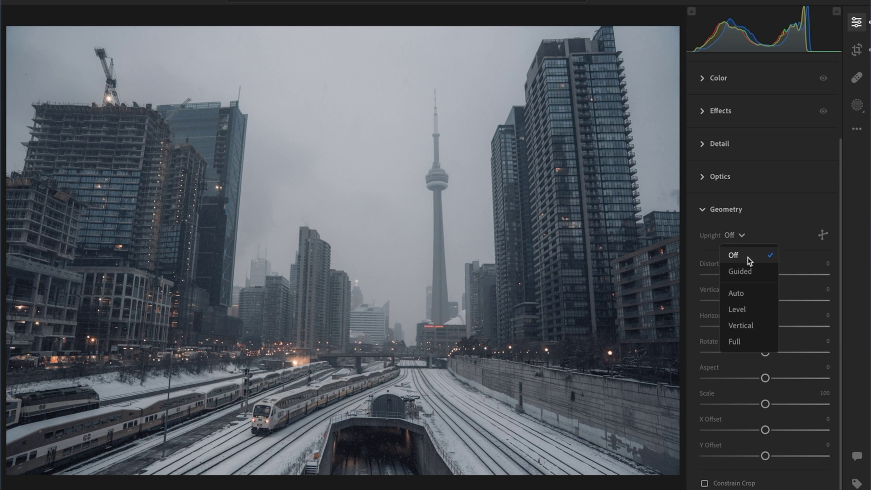
click(745, 293)
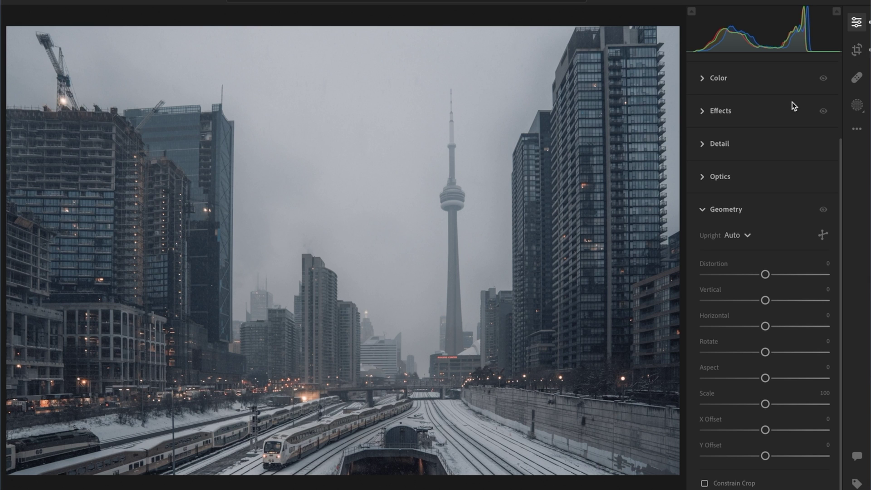
Check the corrected skyline against the crop's thirds overlay and compare the photo with its original
click(857, 49)
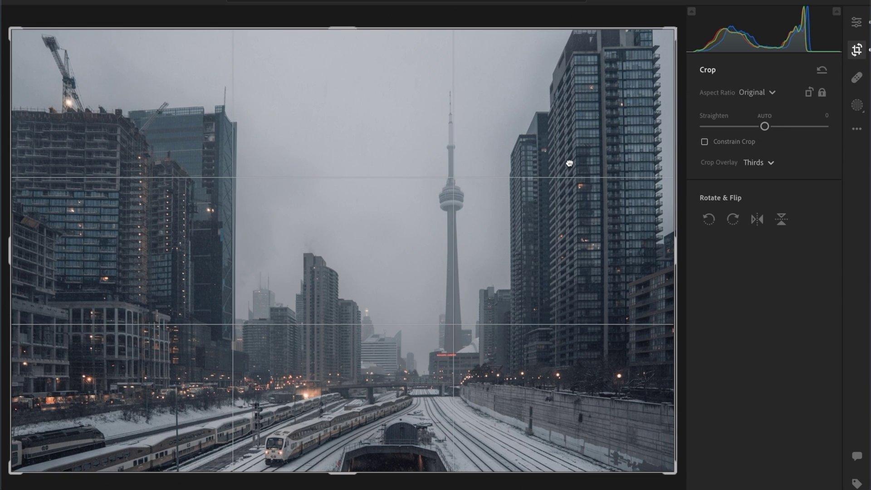
click(857, 50)
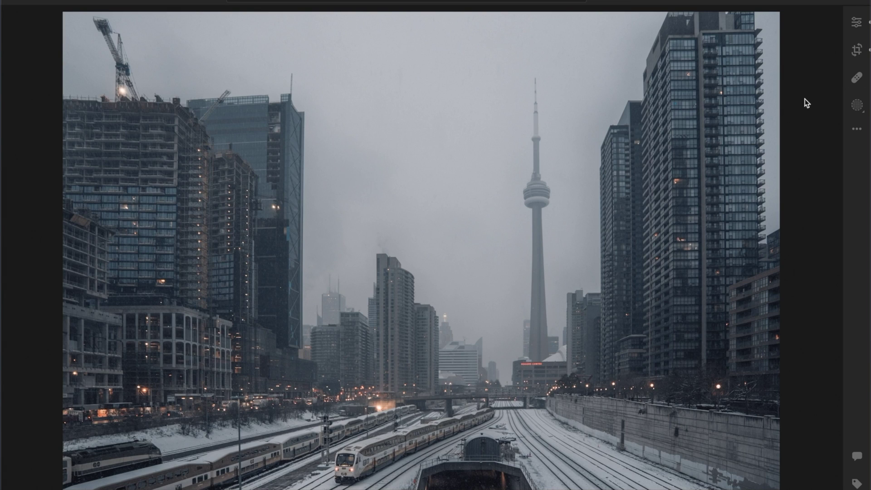
key(backslash)
key(backslash)
key(backslash)
key(backslash)
key(backslash)
key(backslash)
Enable lens corrections in the rail yard photo's Optics settings and close the editing controls
click(857, 22)
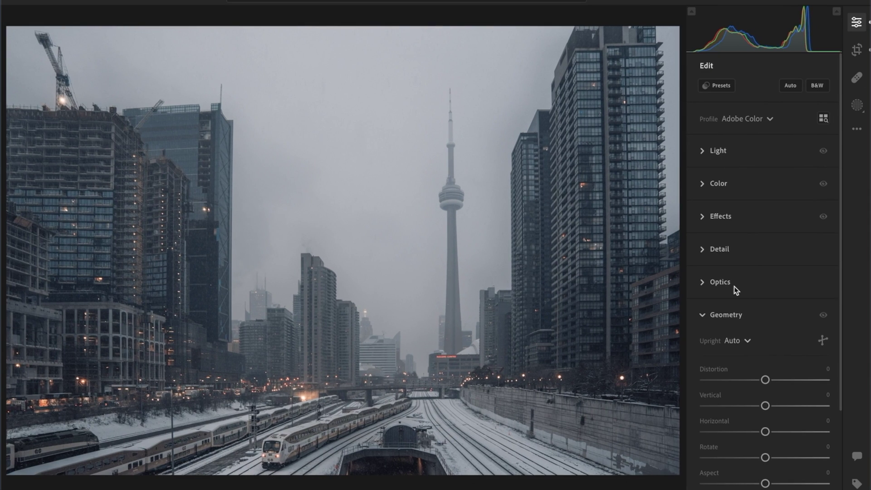
click(706, 314)
click(704, 282)
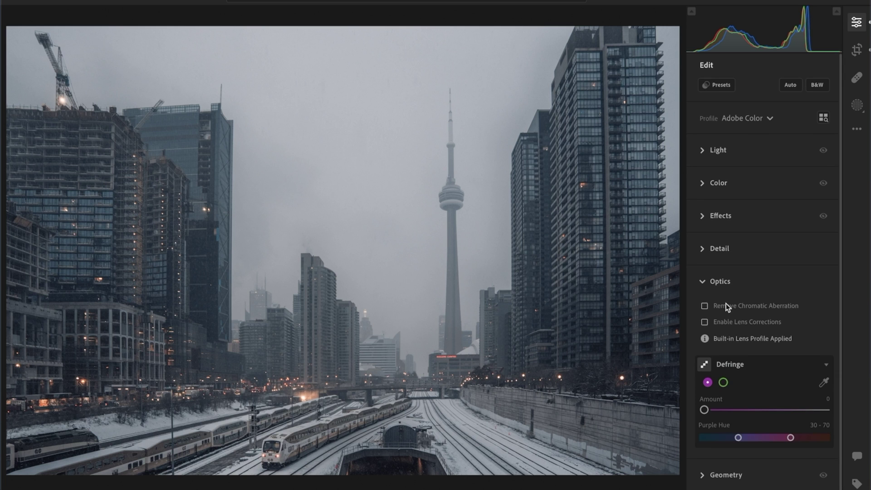
click(732, 323)
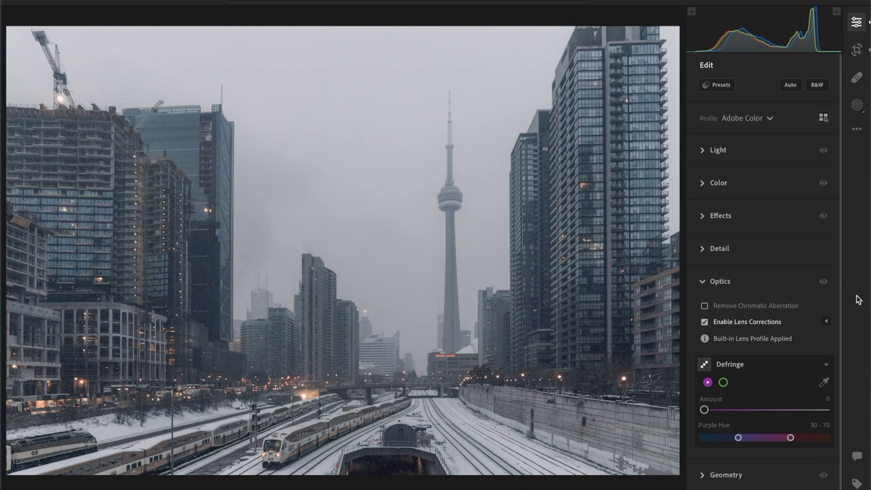
click(859, 26)
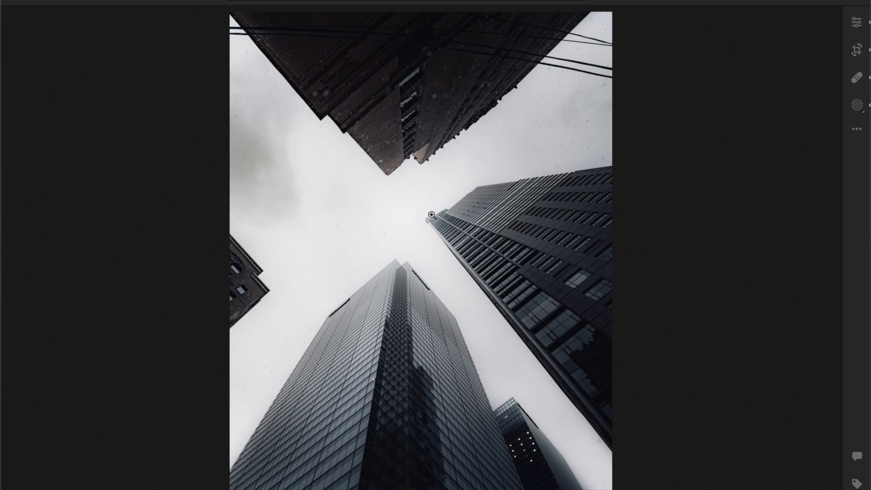
Open the masks of the upward-looking skyscraper photo and examine its existing radial gradient mask
click(858, 106)
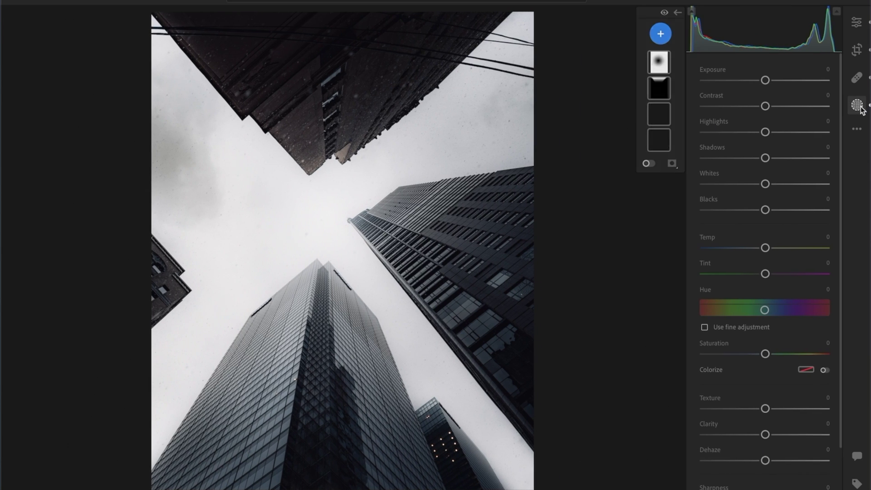
click(660, 62)
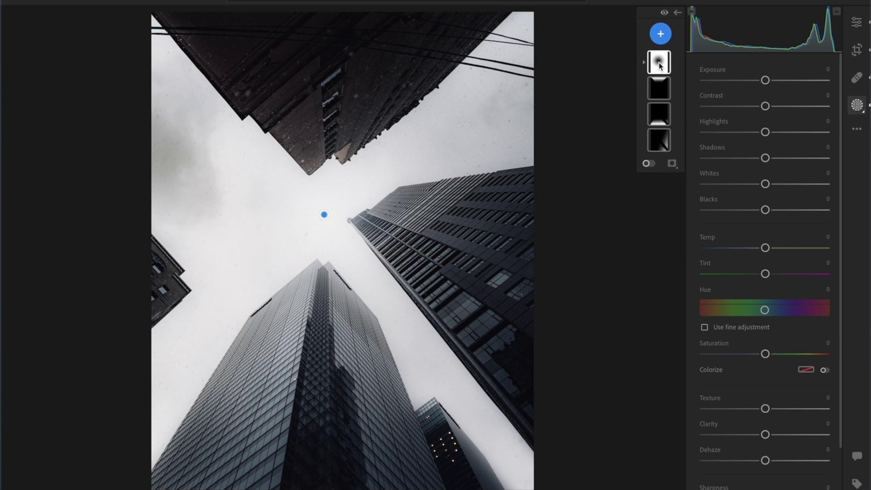
click(659, 61)
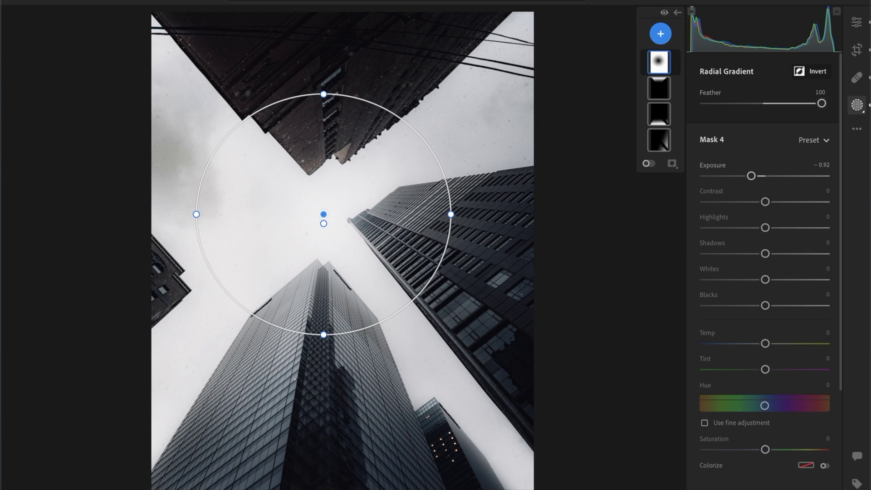
Create a radial gradient mask over the sky between the skyscrapers with feather 58 and raise its exposure to +1.36
click(621, 36)
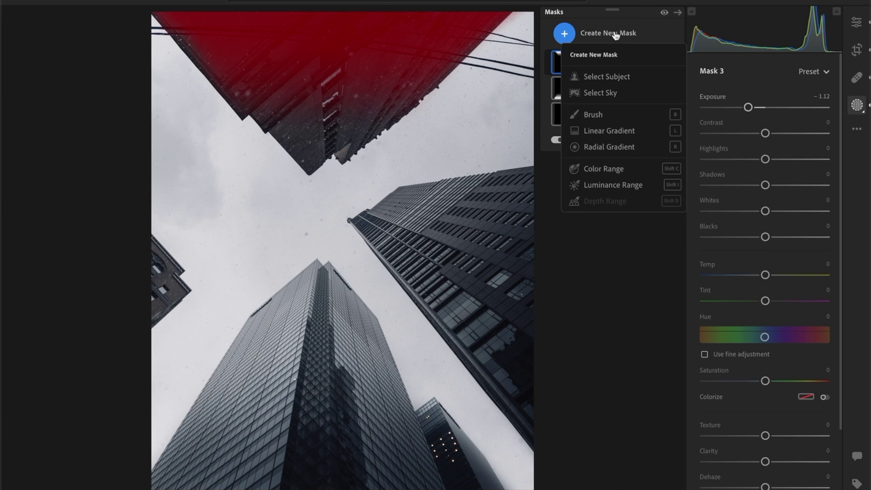
click(636, 146)
drag(331, 200, 413, 320)
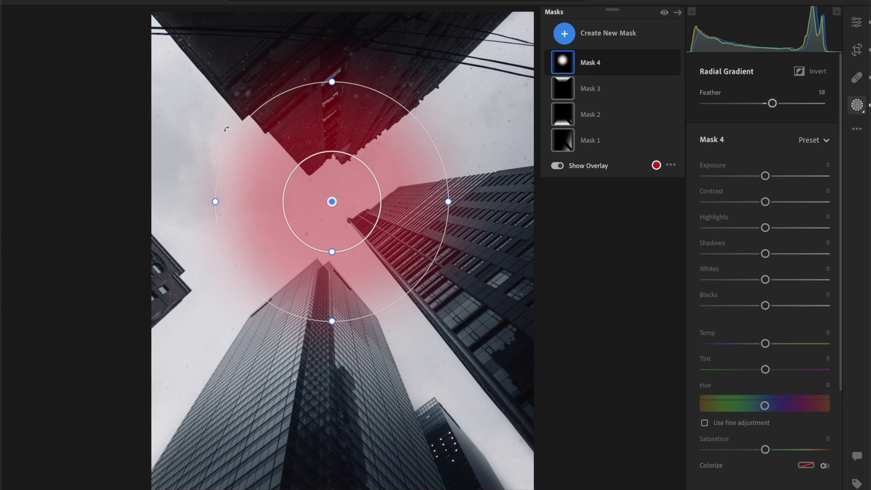
click(551, 65)
click(550, 65)
drag(765, 175, 791, 178)
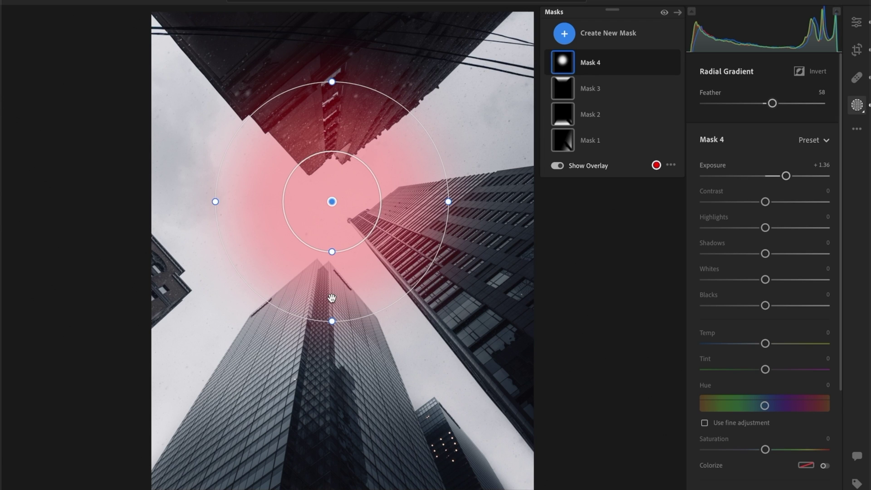
Subtract an inverted luminance range of 65 to 100 from the radial mask to keep it off the dark buildings
click(549, 63)
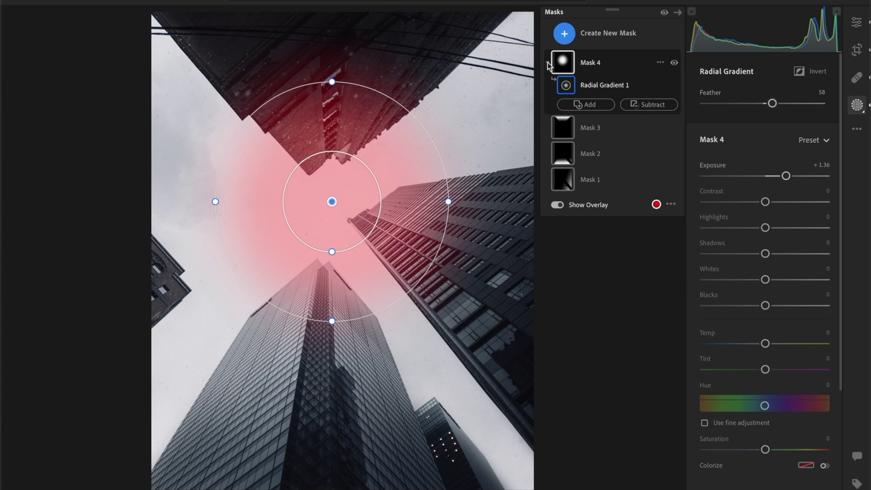
click(665, 105)
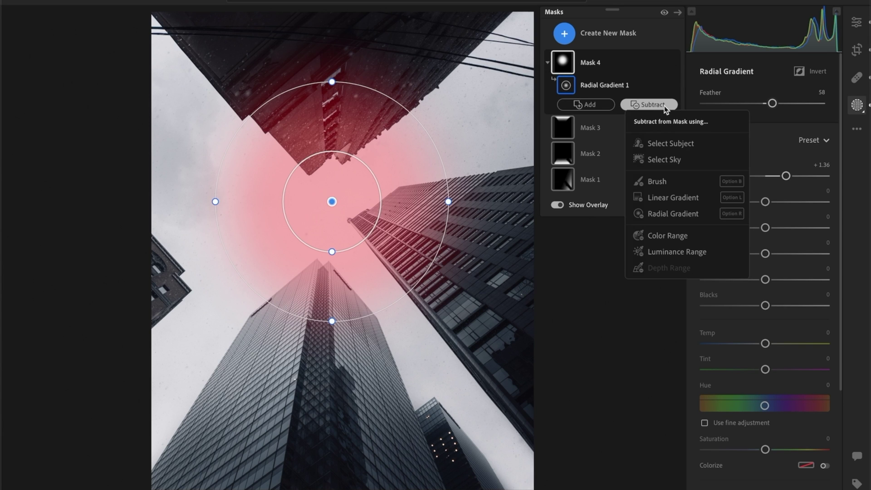
click(676, 252)
drag(702, 117, 742, 123)
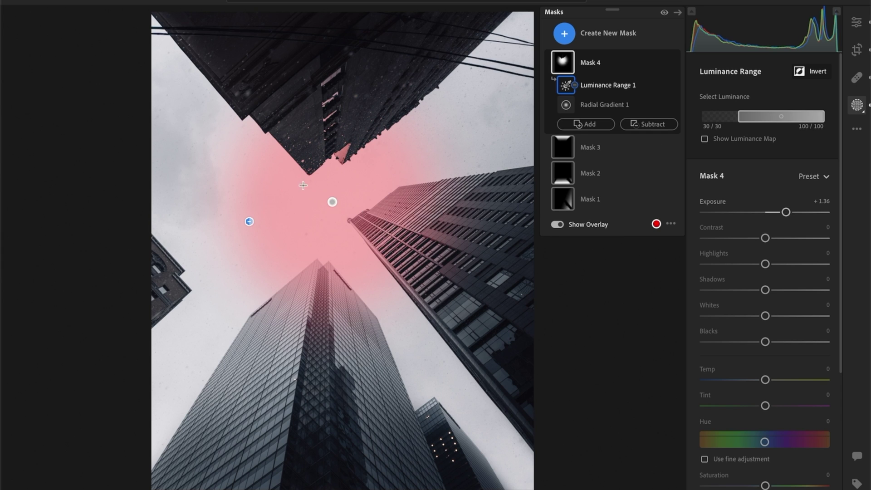
drag(740, 121, 781, 121)
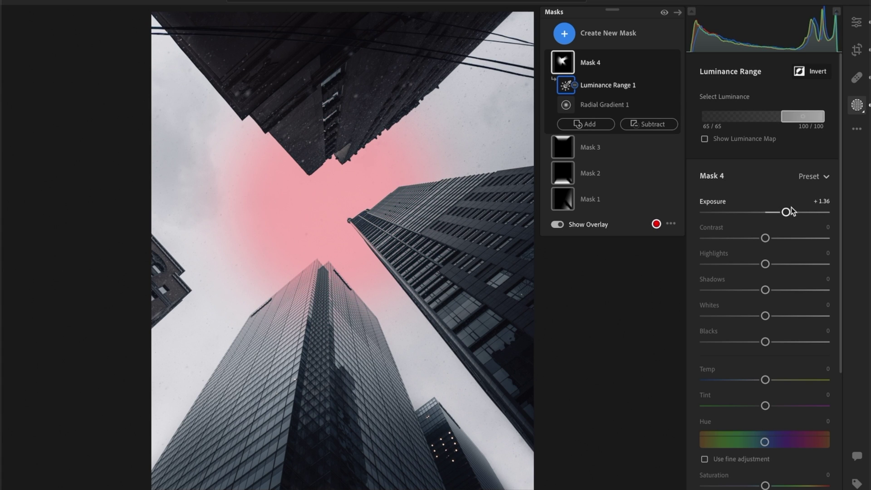
Hide the mask overlay and toggle the radial mask off and on to compare its brightening effect
key(o)
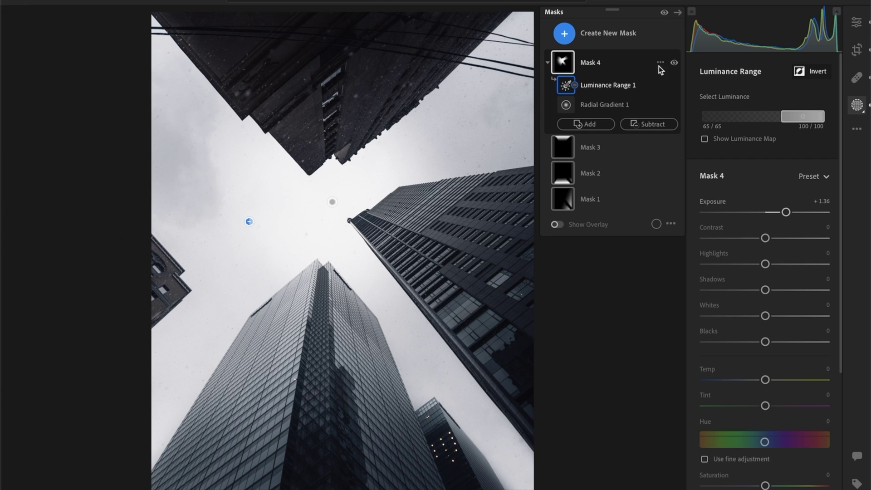
click(674, 63)
click(675, 63)
click(675, 63)
click(675, 64)
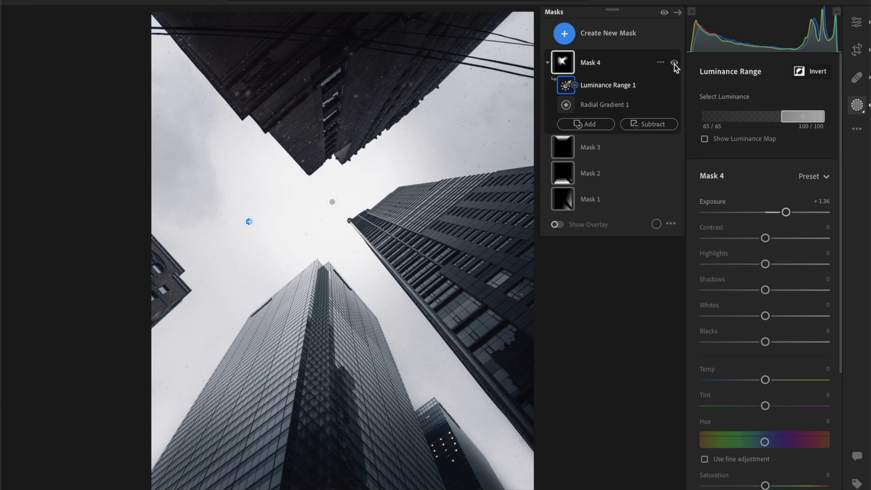
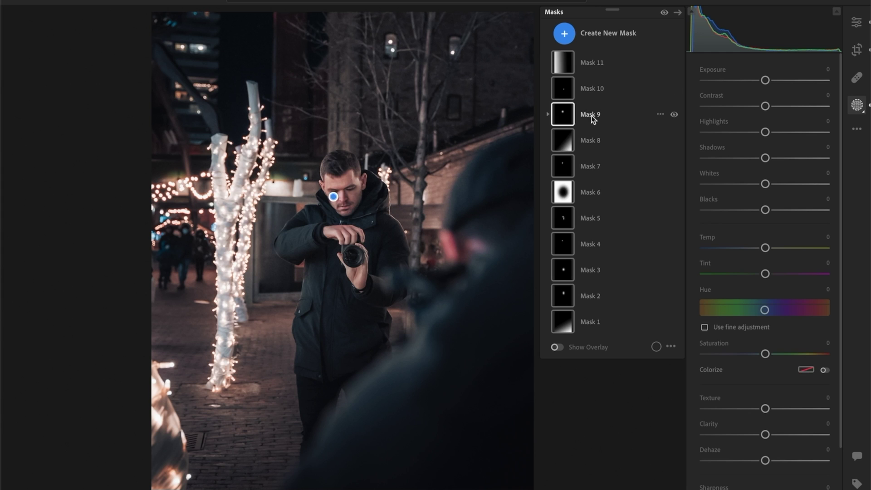
Examine Mask 4's radial gradient settings on the night street portrait and compare the photo with its original
click(593, 250)
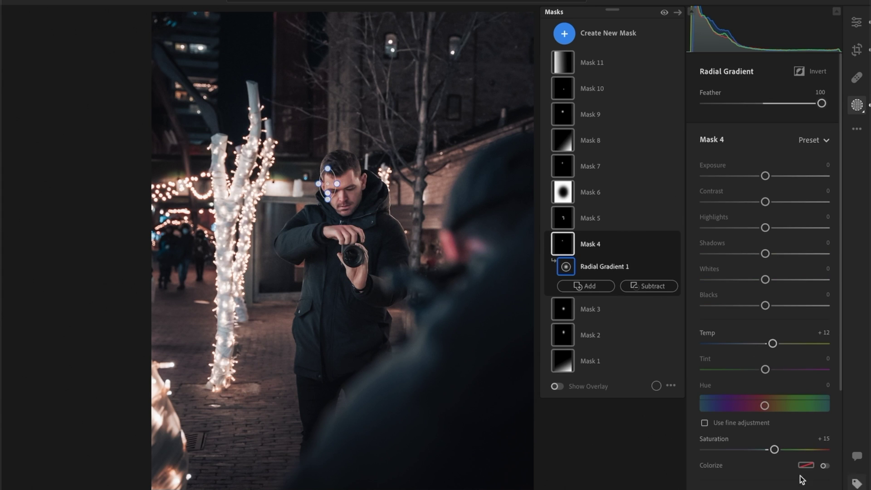
key(e)
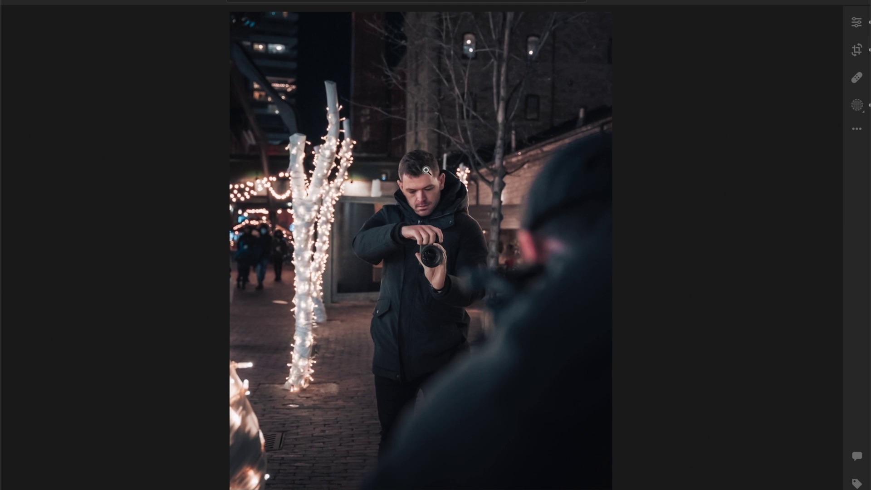
key(backslash)
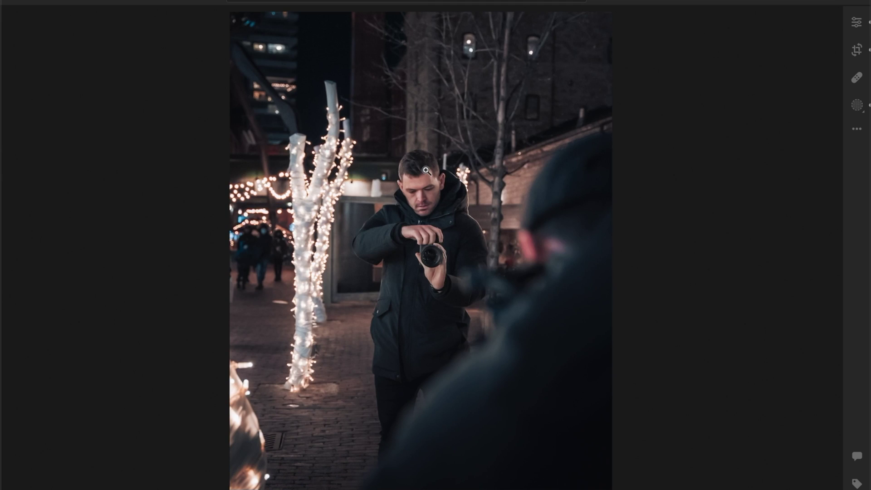
Create a Select Subject mask of the man holding the camera in the night street portrait
click(426, 171)
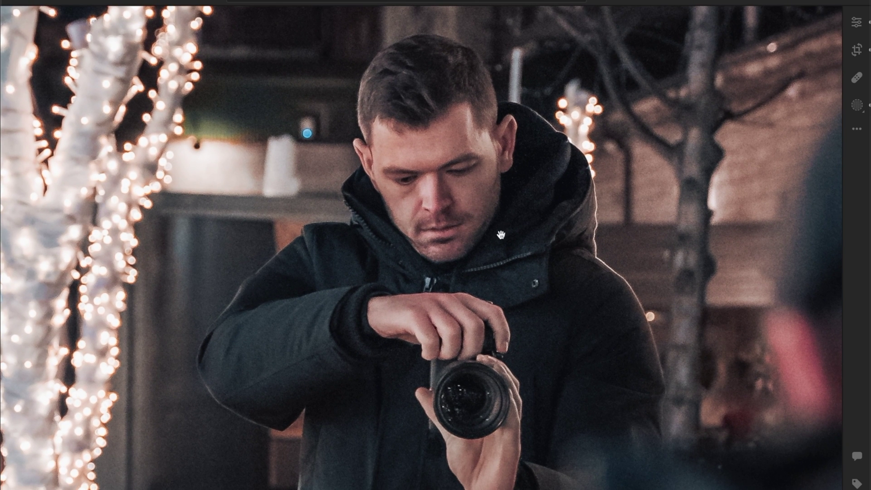
drag(502, 235, 477, 206)
click(858, 105)
click(604, 33)
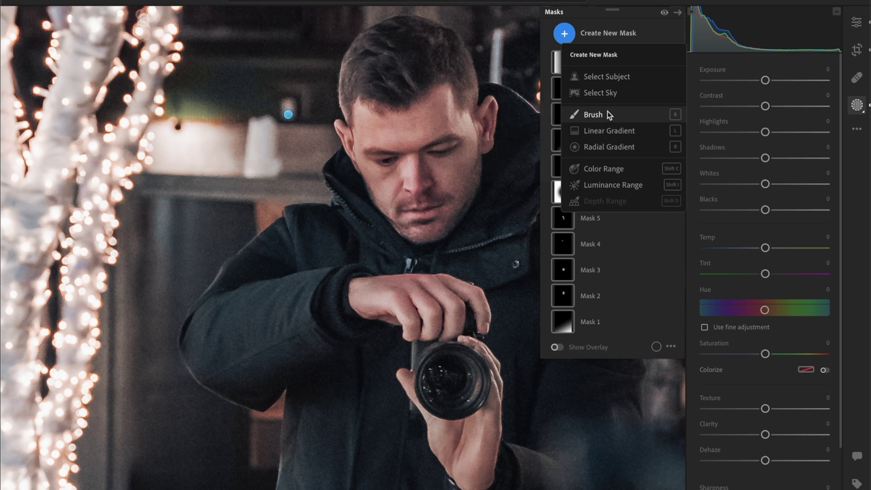
click(612, 77)
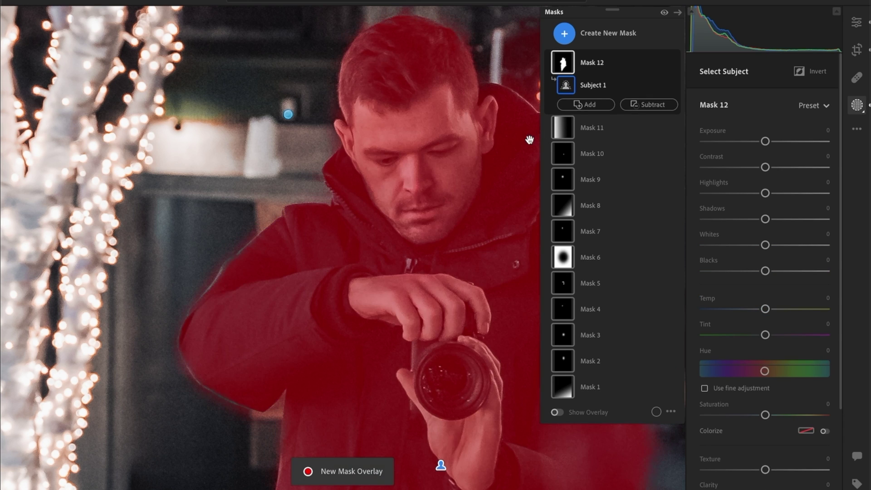
Subtract a size 5 brush stroke from the subject mask along the jacket's collar and hood around the man's face
scroll(443, 232, down, 2)
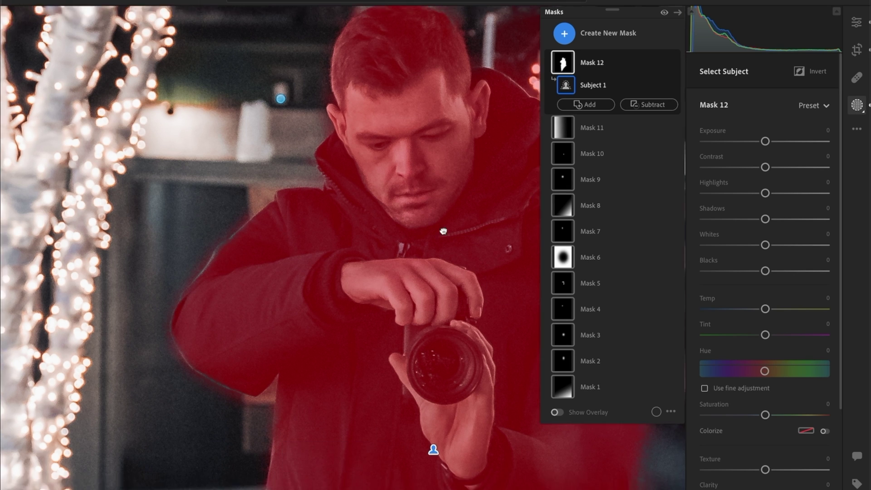
scroll(443, 232, right, 5)
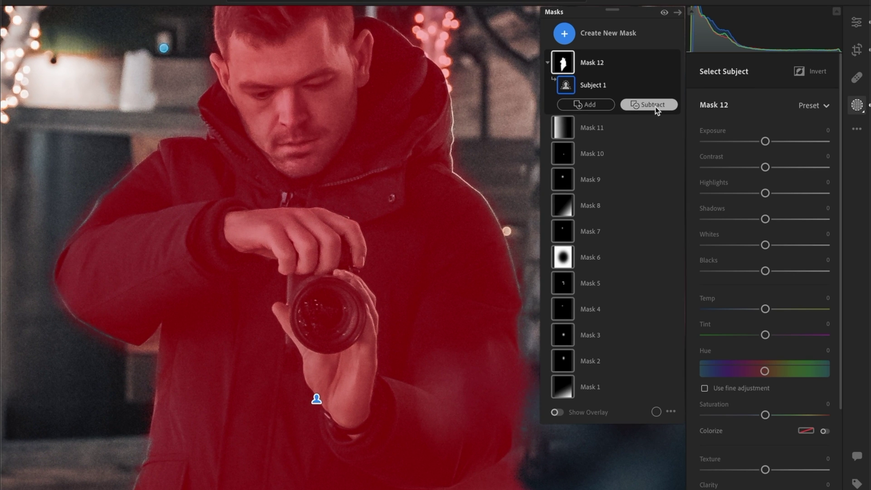
click(656, 107)
click(654, 179)
mouse_move(392, 133)
mouse_down()
mouse_move(364, 82)
mouse_move(354, 167)
mouse_move(283, 189)
mouse_move(237, 136)
mouse_move(217, 93)
mouse_move(287, 182)
mouse_up()
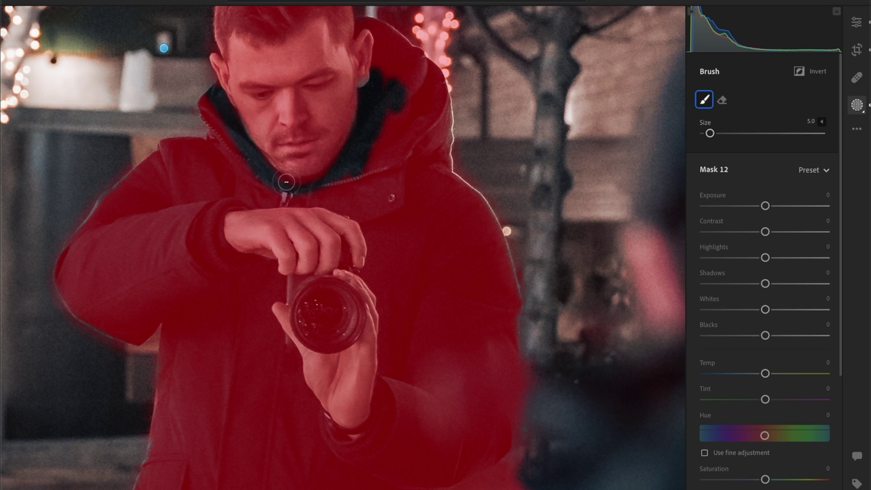
Enlarge the subtracting brush to 10.1 and paint the jacket and sleeves out of the mask, keeping the hands and camera masked
key(bracketright)
mouse_move(229, 161)
mouse_down()
mouse_move(188, 282)
mouse_move(254, 408)
mouse_move(408, 227)
mouse_up()
drag(395, 363, 368, 186)
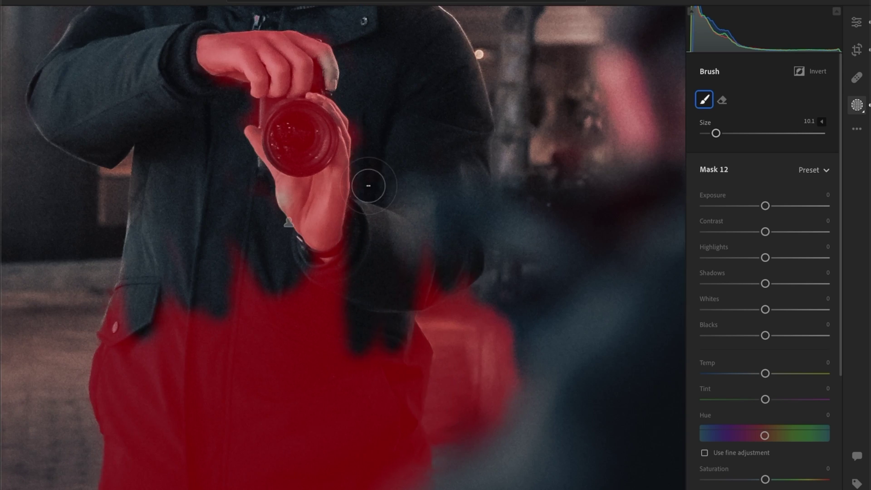
Add size 1.8 brush strokes to Mask 12 around the hands and camera, and hide the mask overlay
key(z)
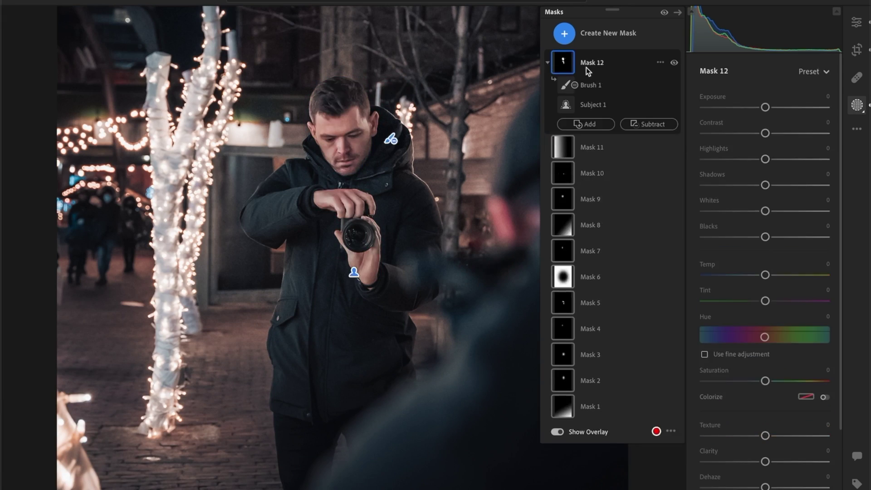
click(586, 144)
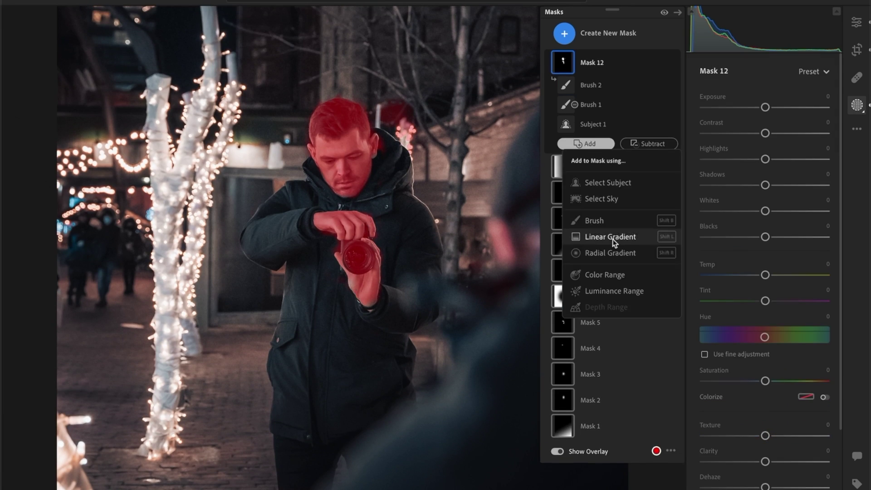
click(594, 220)
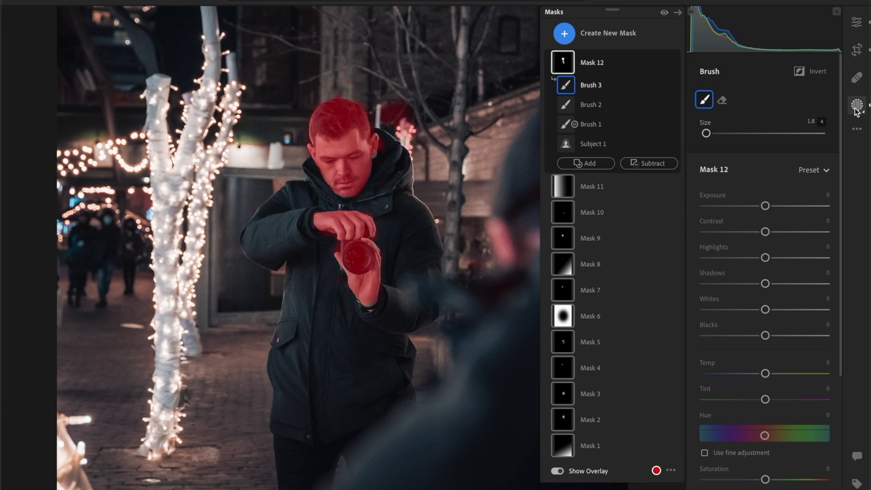
key(o)
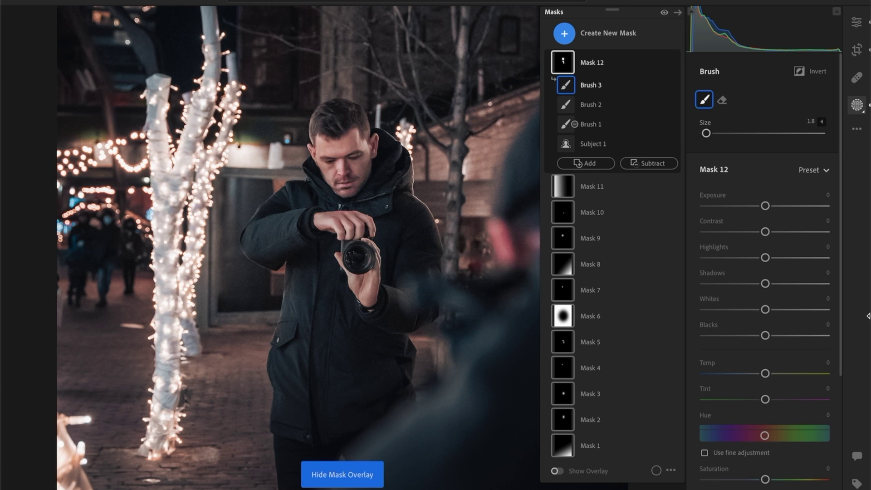
Set Mask 12's Hue to -2.9 and toggle the mask off and on to compare the skin tones
scroll(765, 423, down, 2)
drag(765, 393, 764, 393)
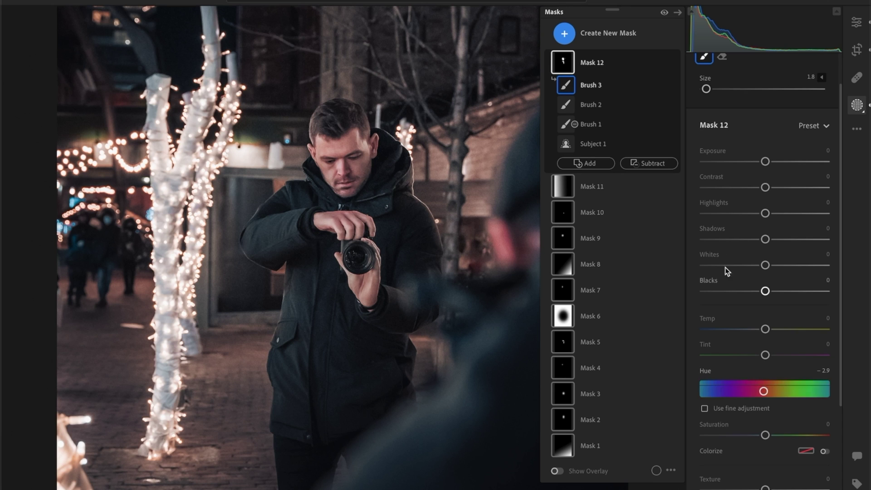
scroll(745, 203, up, 2)
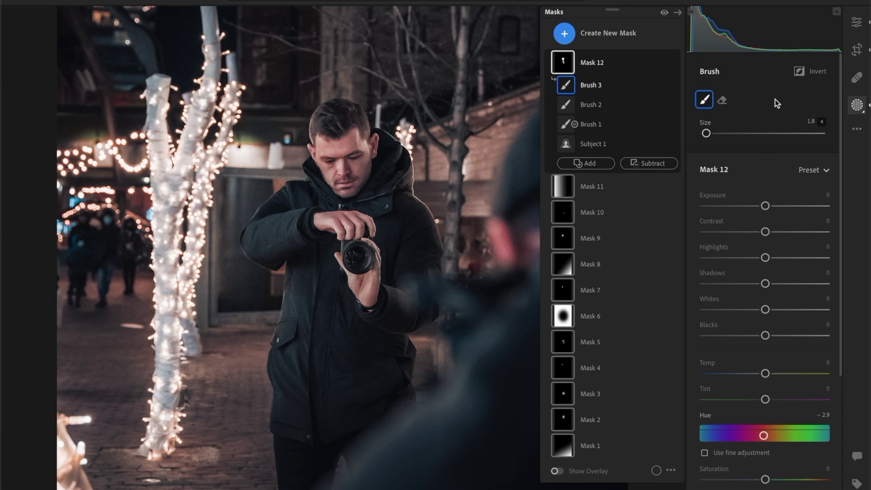
click(675, 64)
click(675, 64)
click(675, 64)
click(674, 64)
Set Mask 12's Saturation to +4 and Temp to +1, then compare the mask's effect and leave masking
drag(766, 484, 769, 483)
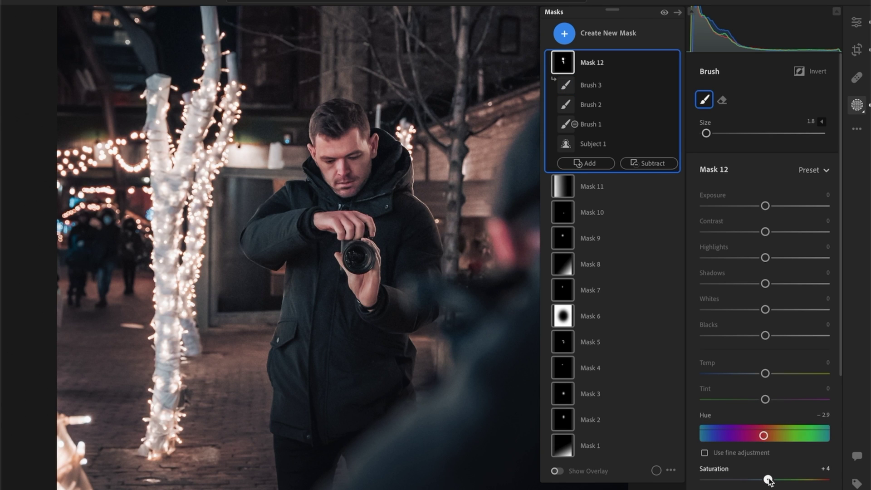
drag(765, 374, 767, 374)
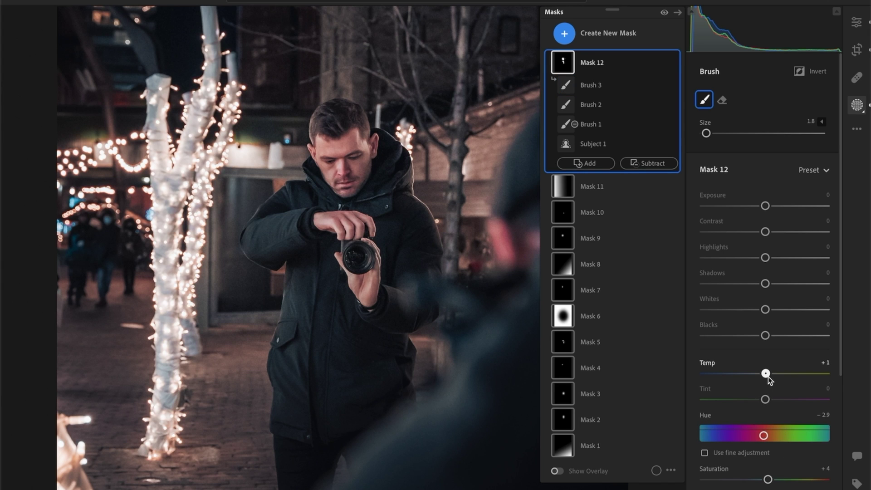
click(674, 63)
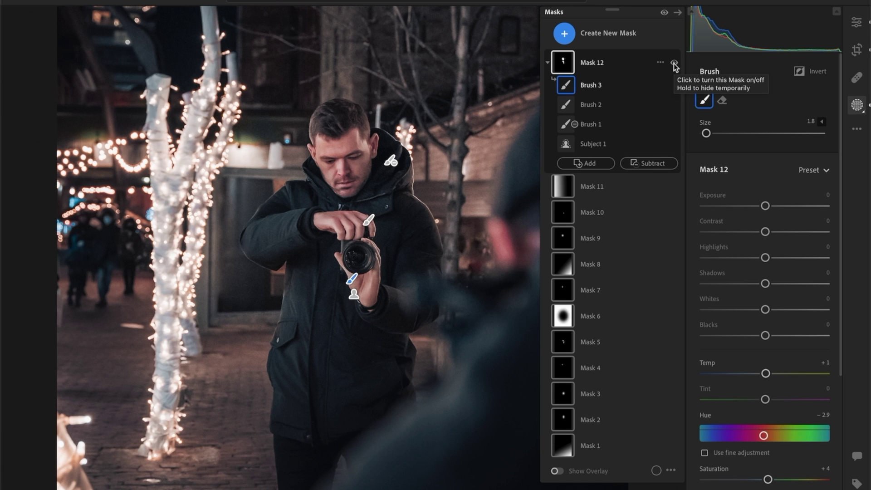
click(858, 105)
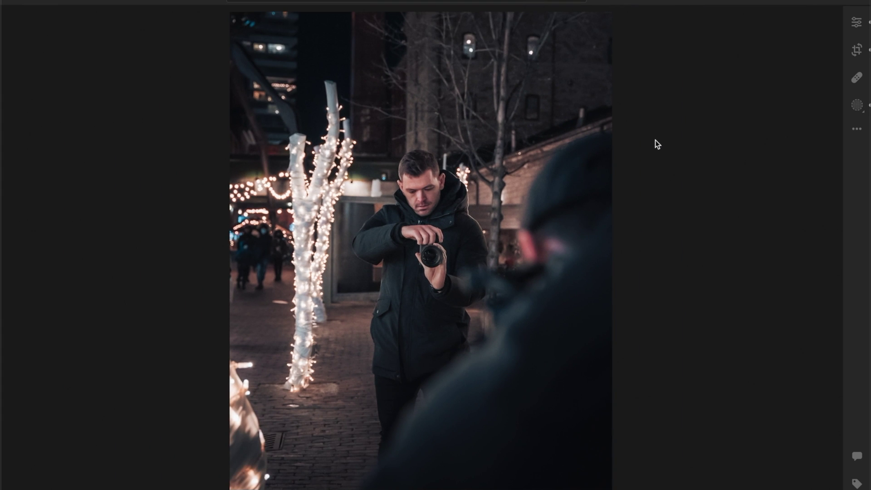